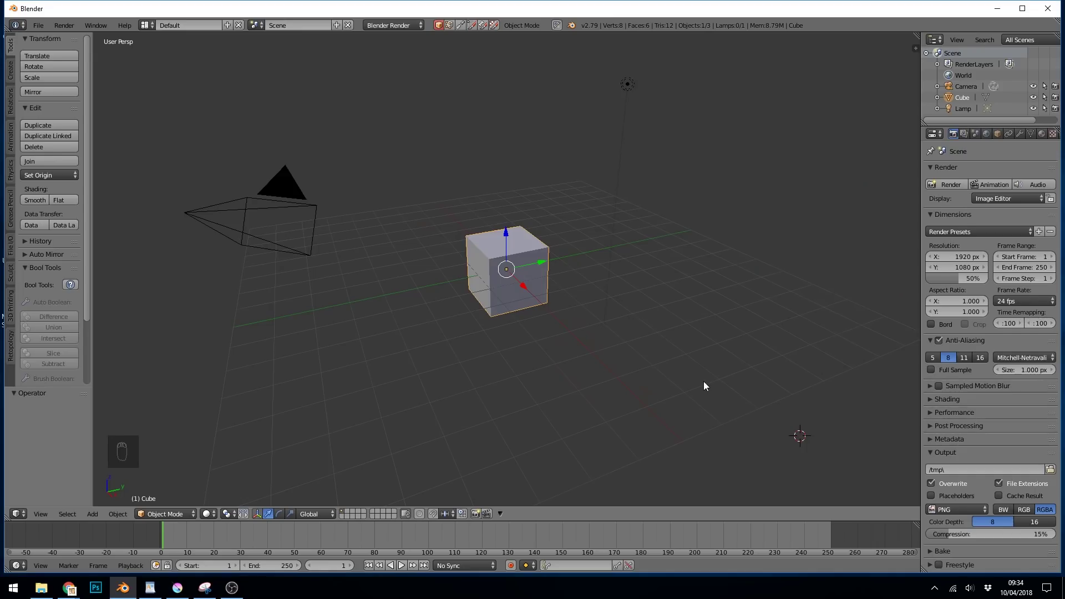
# Step: Maximize Blender, merge the timeline into the 3D view, and add a Background Images slot
pyautogui.hotkey('alt', 'F11')
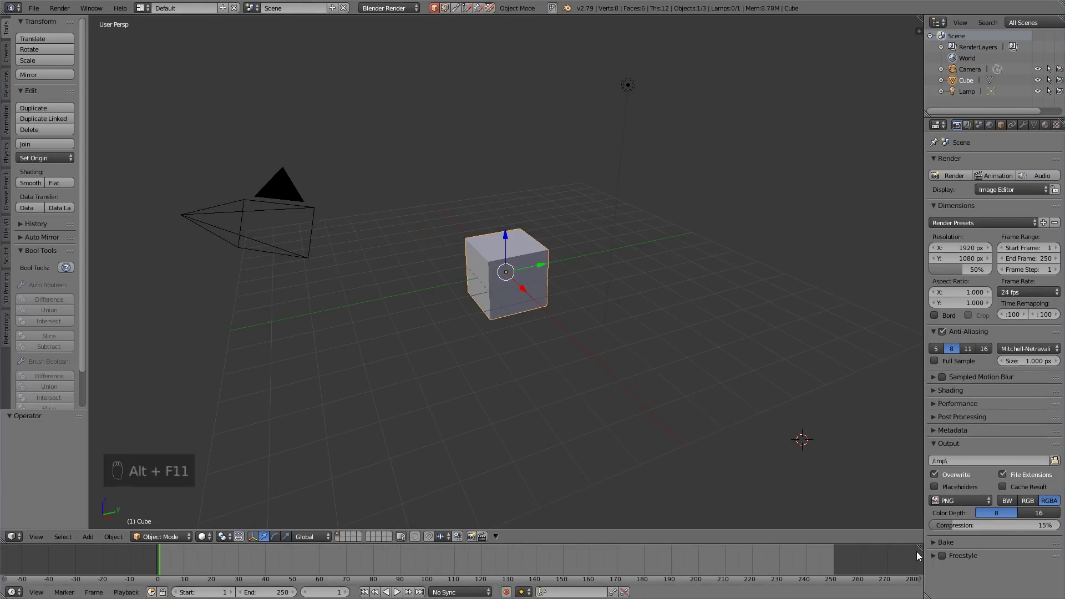
pyautogui.moveTo(919, 548); pyautogui.dragTo(766, 426)
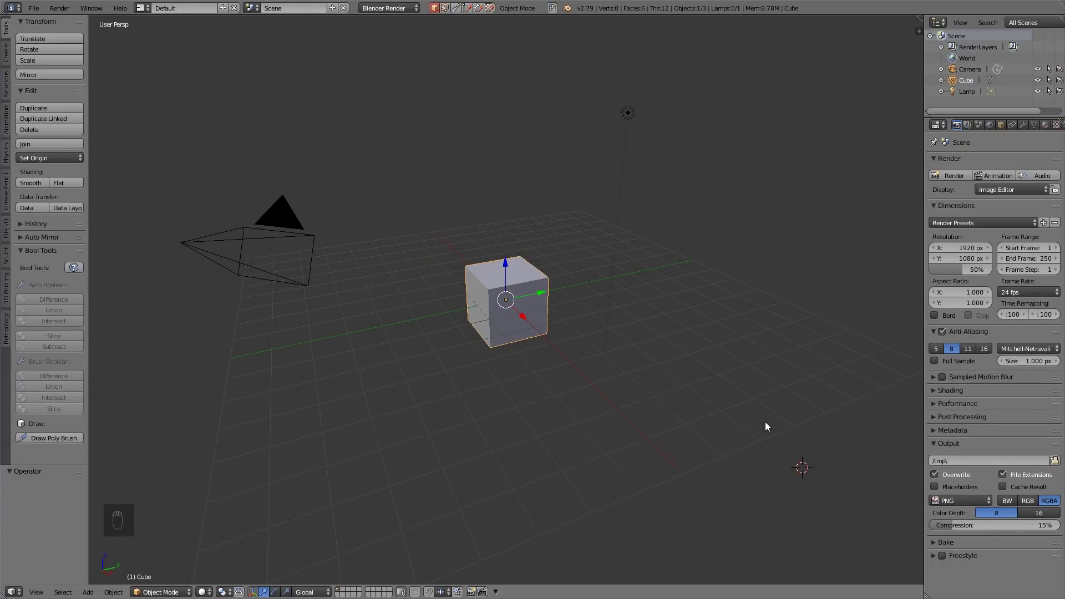
pyautogui.press('n')
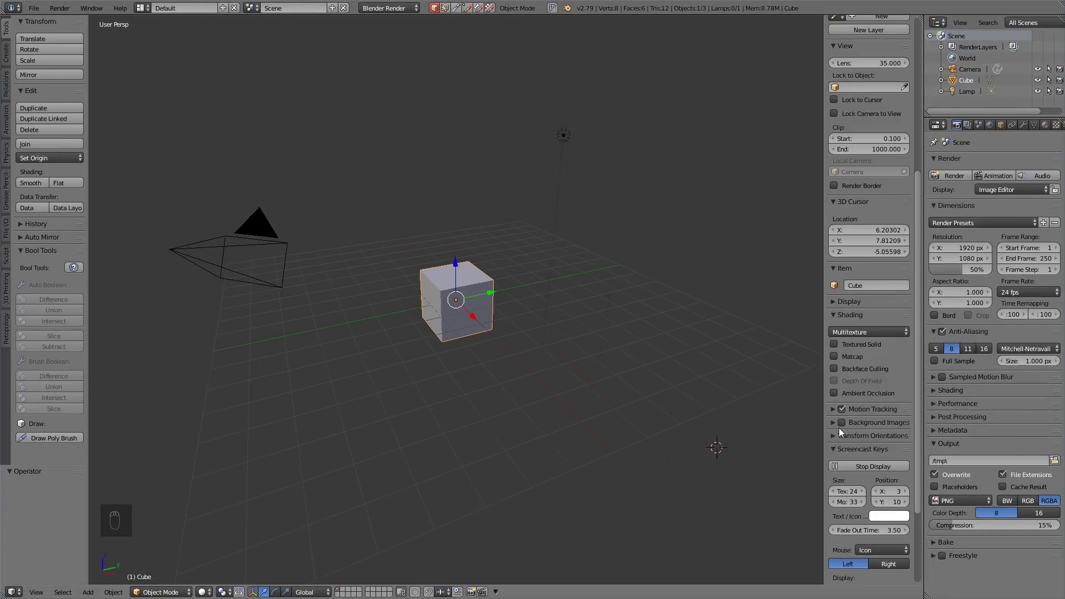
pyautogui.click(834, 424)
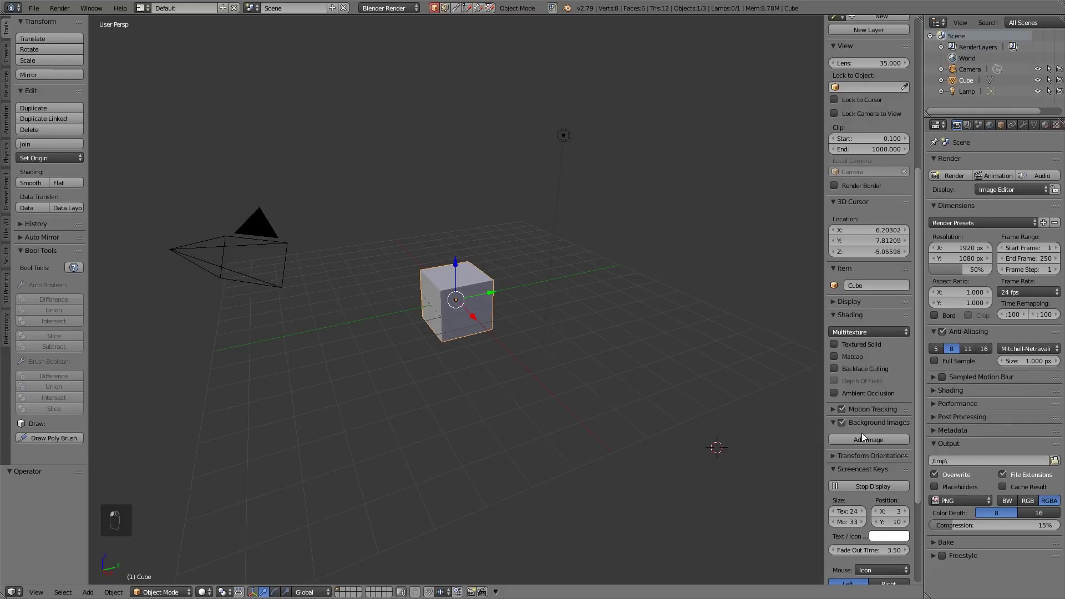
pyautogui.click(867, 437)
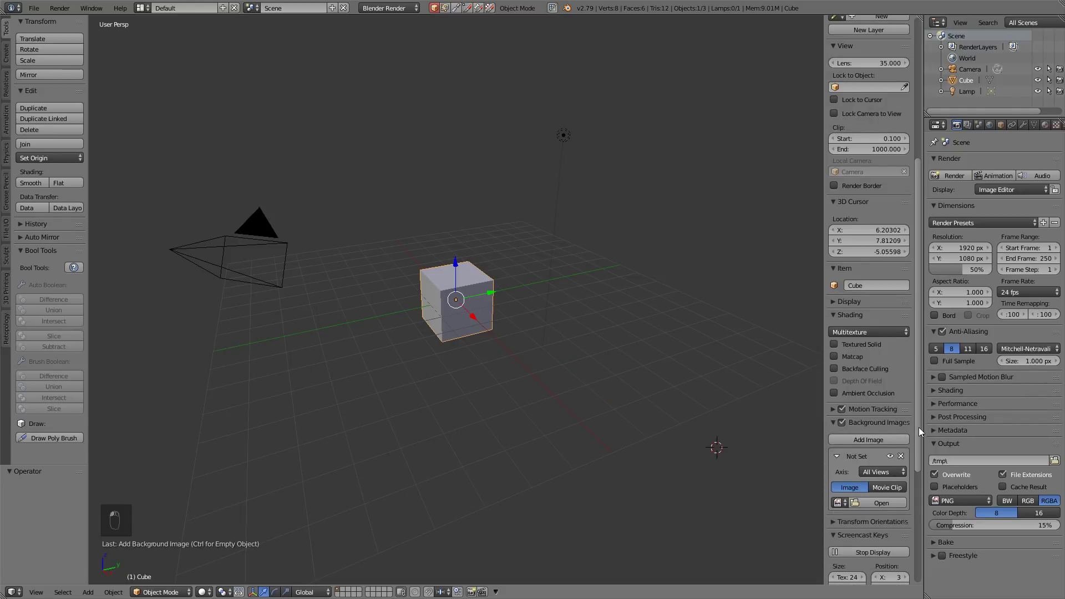
# Step: Load character spartan.png from E:\artwork as the background reference image
pyautogui.scroll(-4, 875, 429)
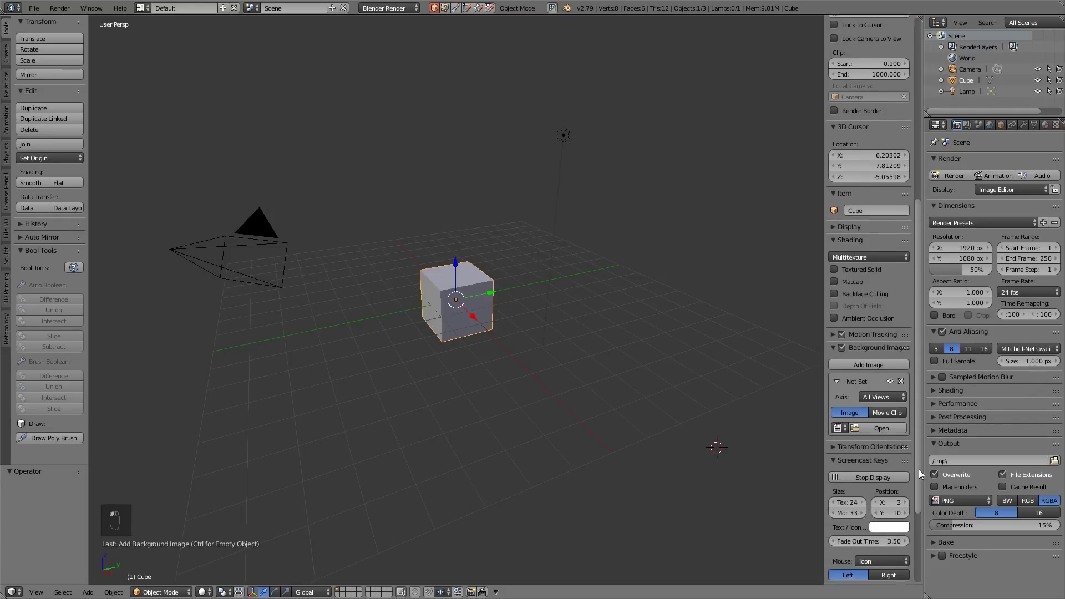
pyautogui.click(873, 421)
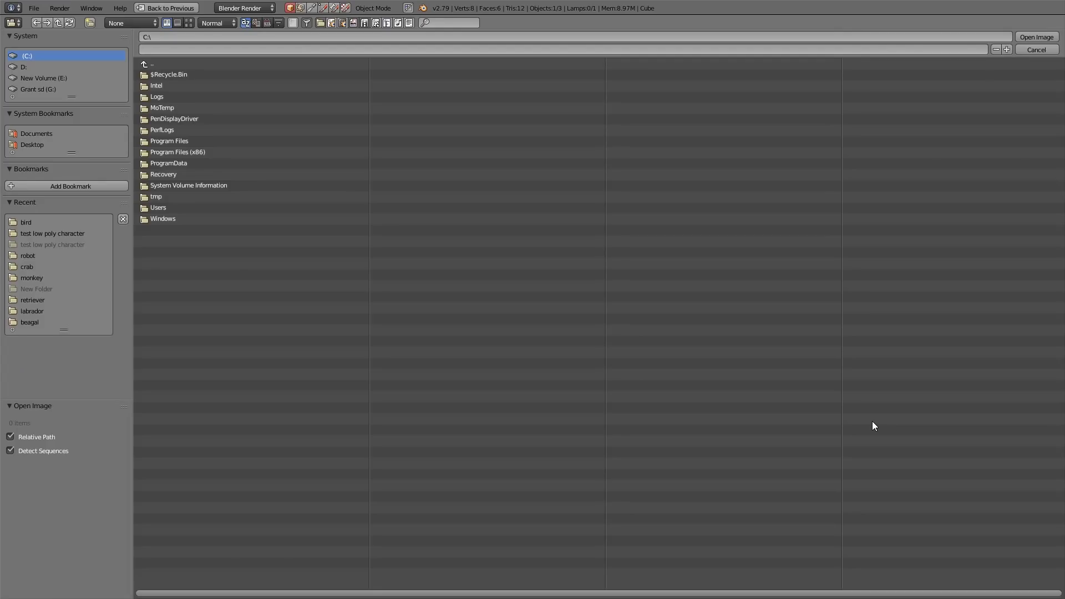
pyautogui.click(72, 79)
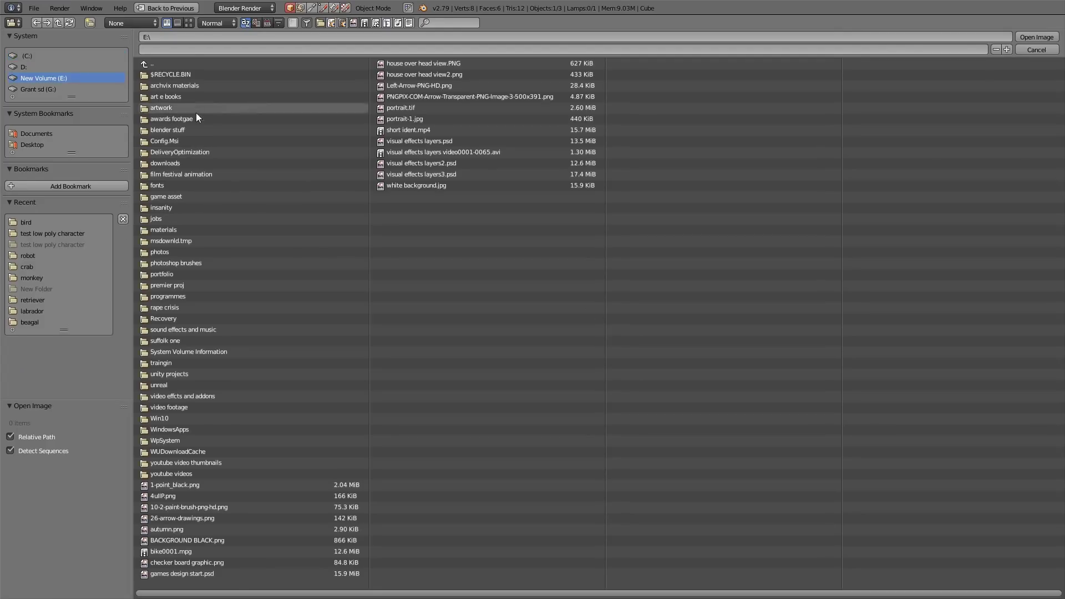
pyautogui.click(188, 23)
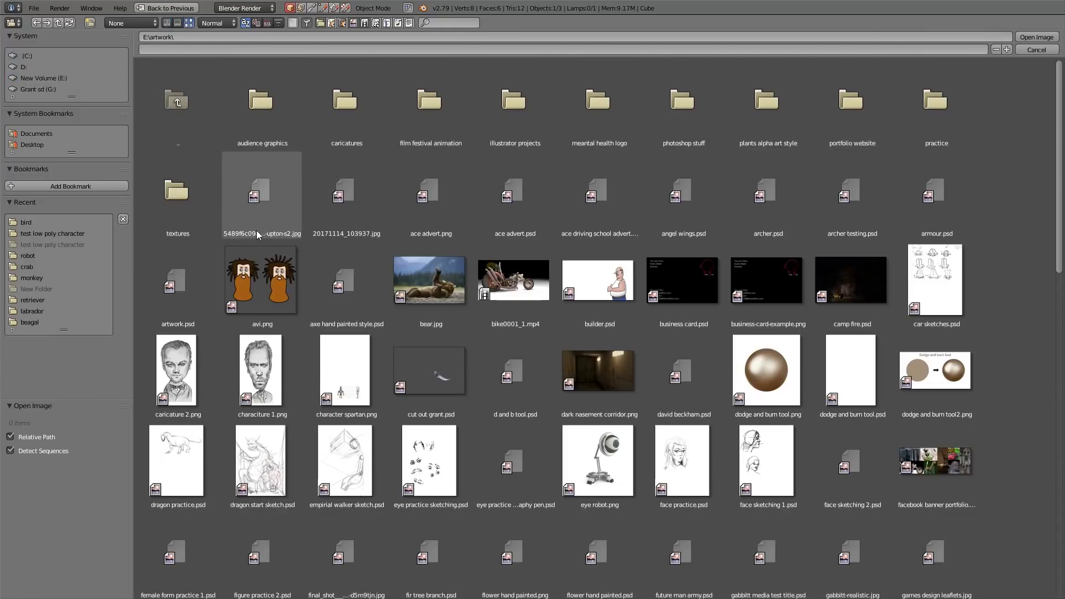
pyautogui.click(356, 349)
pyautogui.press('Return')
pyautogui.press('Return')
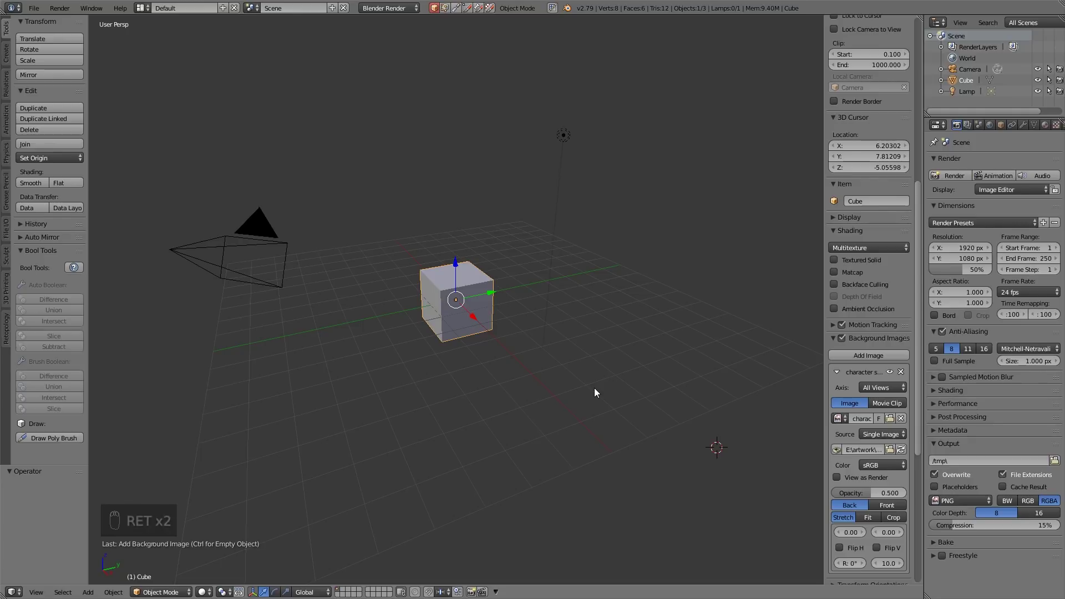
# Step: Switch to front orthographic view and shift the reference image to 0.30 X offset
pyautogui.press('KP_5')
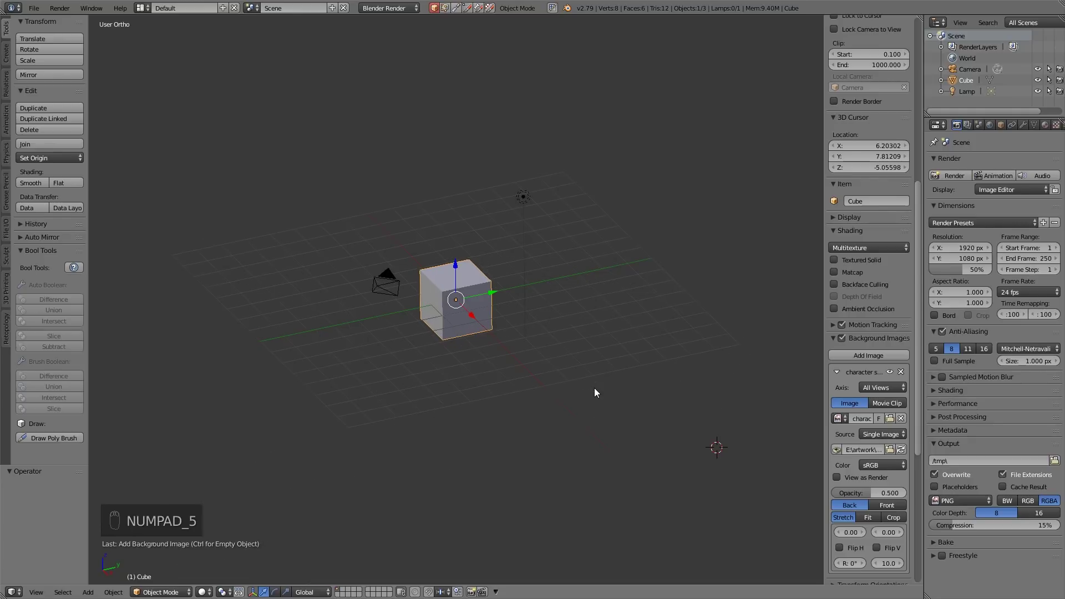
pyautogui.press('KP_1')
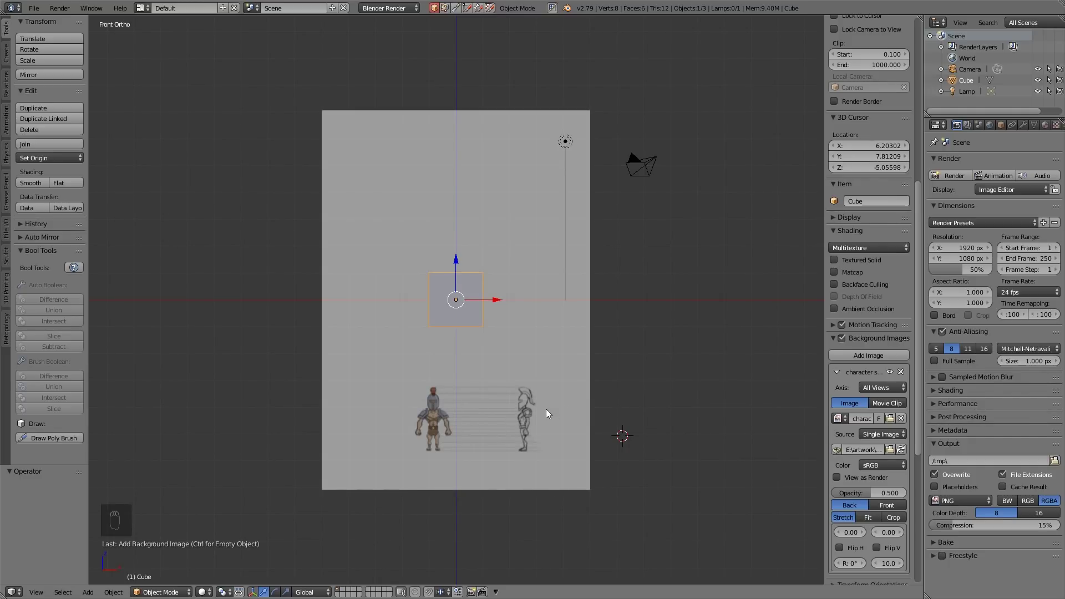
pyautogui.scroll(4, 615, 444)
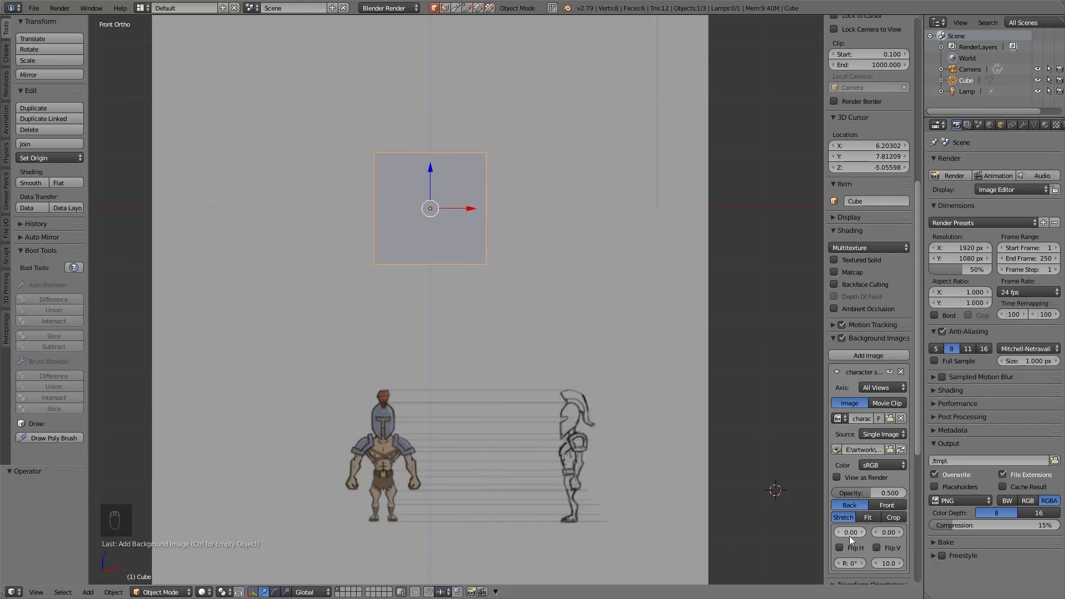
pyautogui.moveTo(850, 537); pyautogui.dragTo(1009, 533)
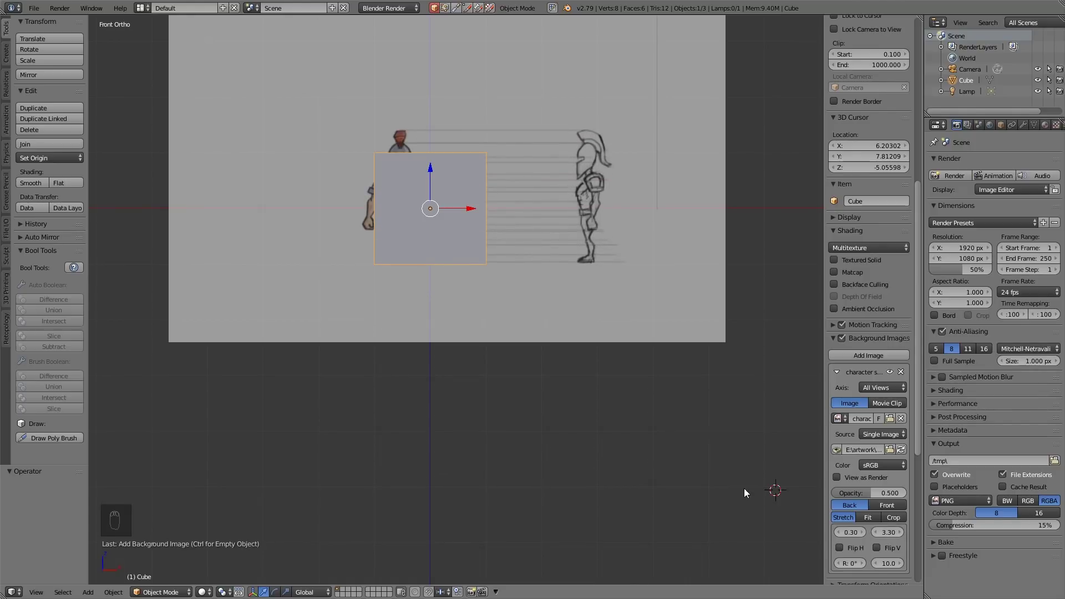
# Step: Turn on wireframe shading and set the reference image X offset to 0.85
pyautogui.press('z')
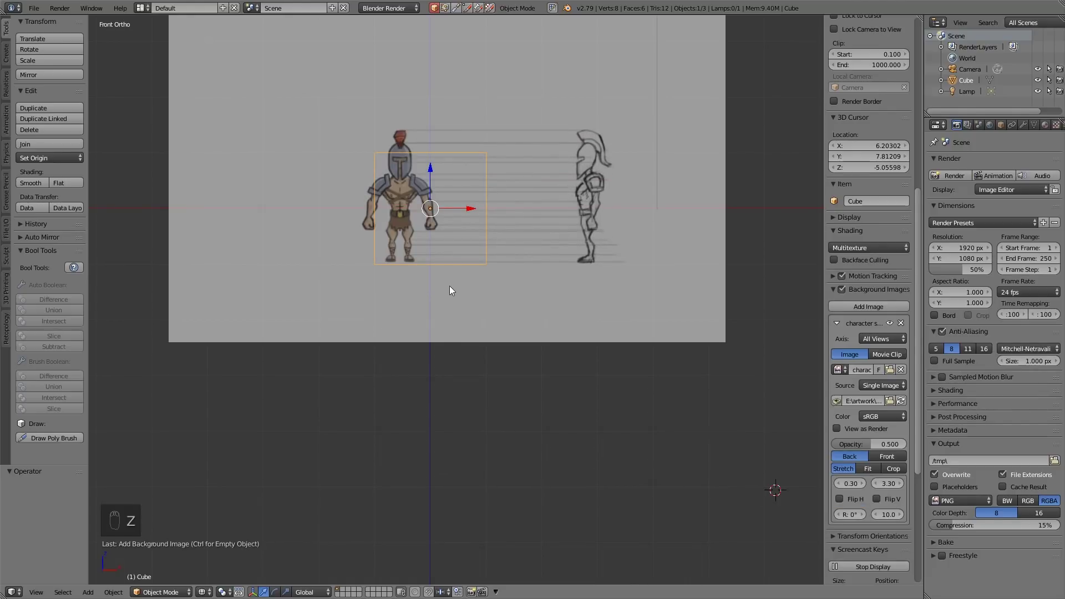
pyautogui.click(204, 592)
pyautogui.moveTo(851, 483); pyautogui.dragTo(874, 483)
pyautogui.scroll(6, 561, 387)
pyautogui.scroll(2, 611, 392)
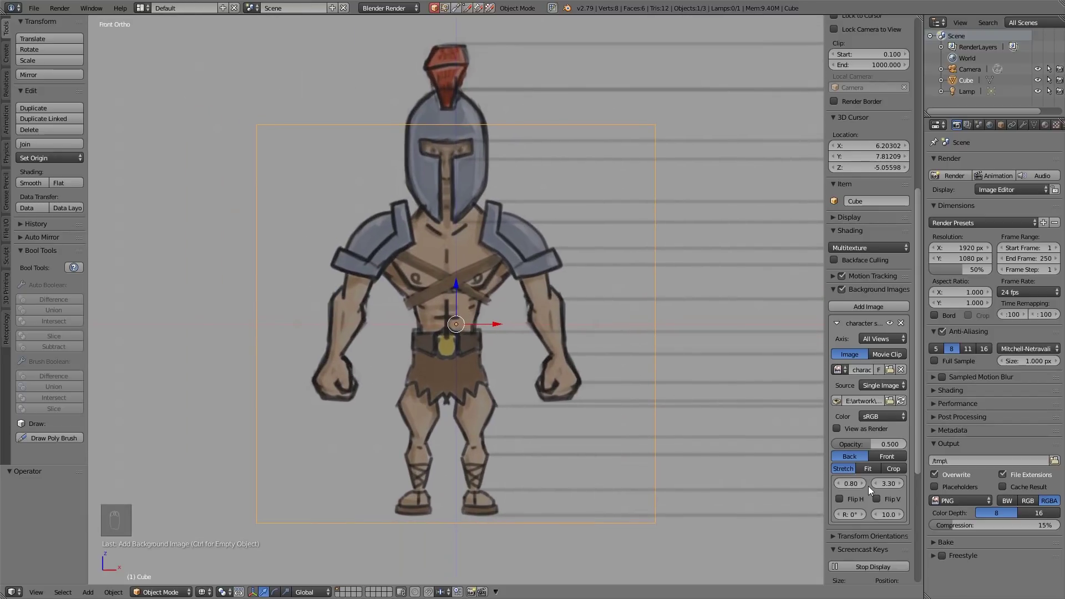
pyautogui.moveTo(840, 486); pyautogui.dragTo(846, 486)
pyautogui.click(837, 485)
pyautogui.write('5')
pyautogui.press('Return')
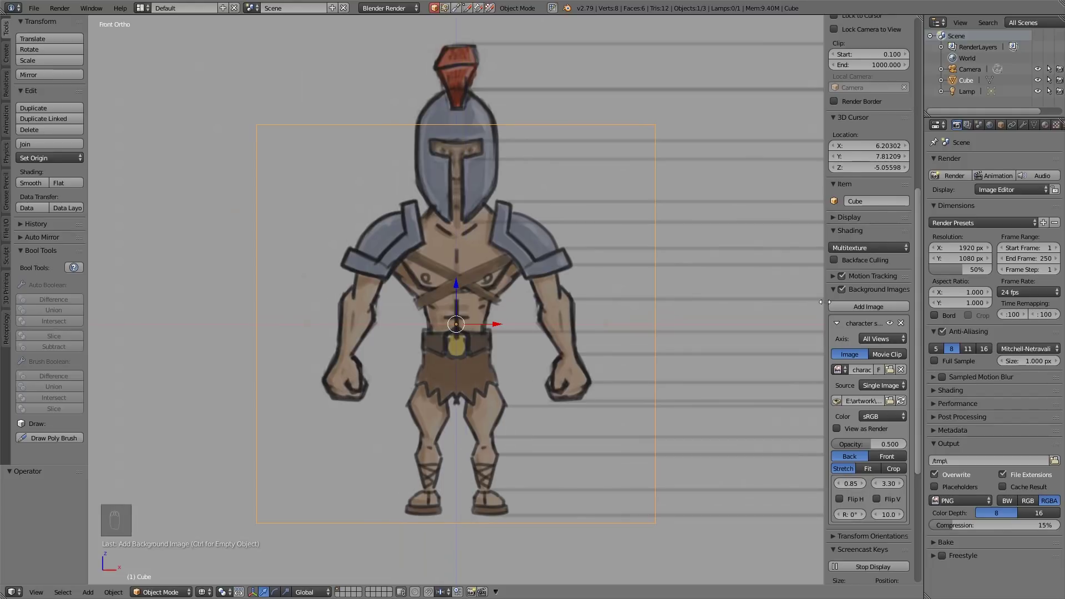
# Step: Add a second background image slot and set the first reference's axis to Front
pyautogui.click(862, 306)
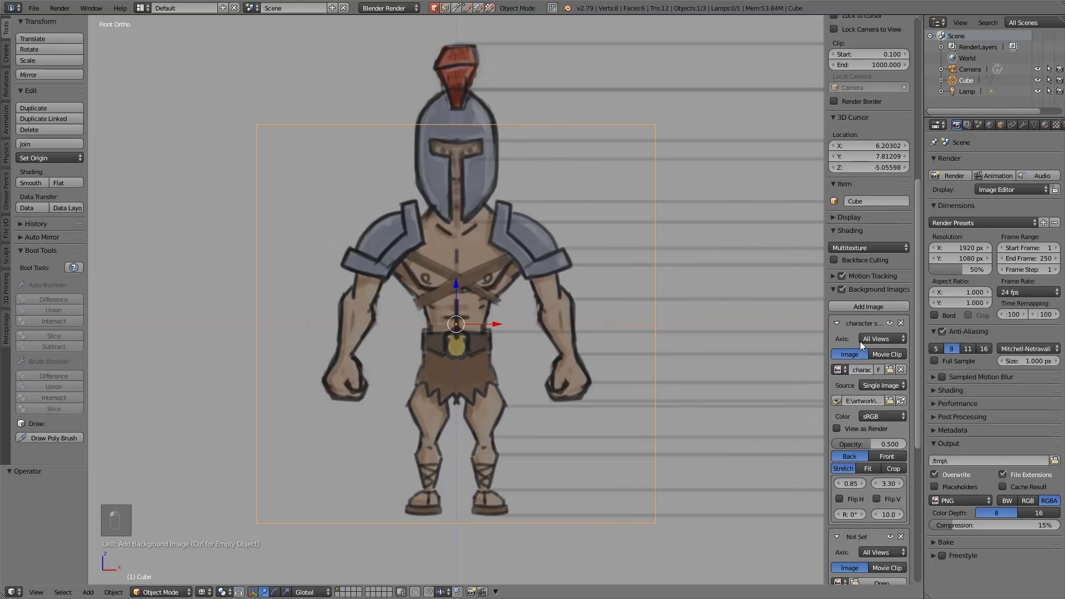
pyautogui.click(877, 339)
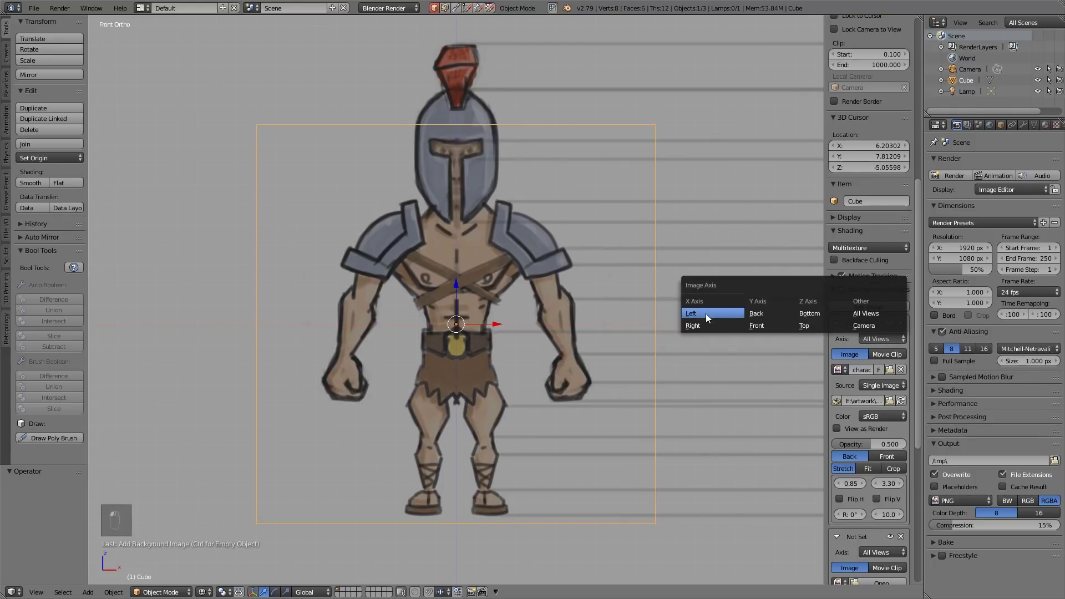
pyautogui.click(760, 326)
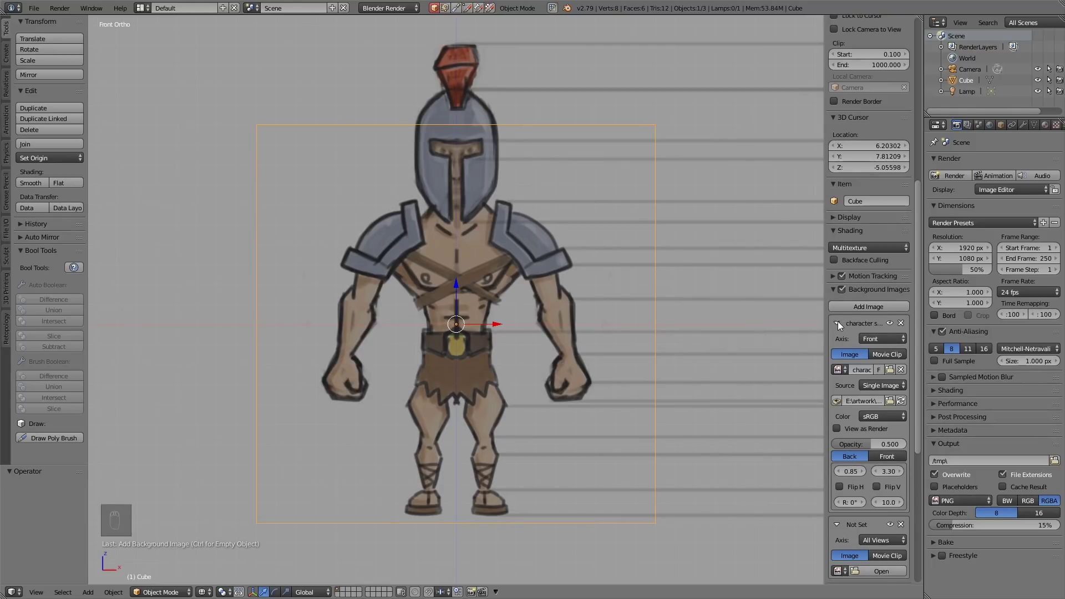
pyautogui.click(837, 324)
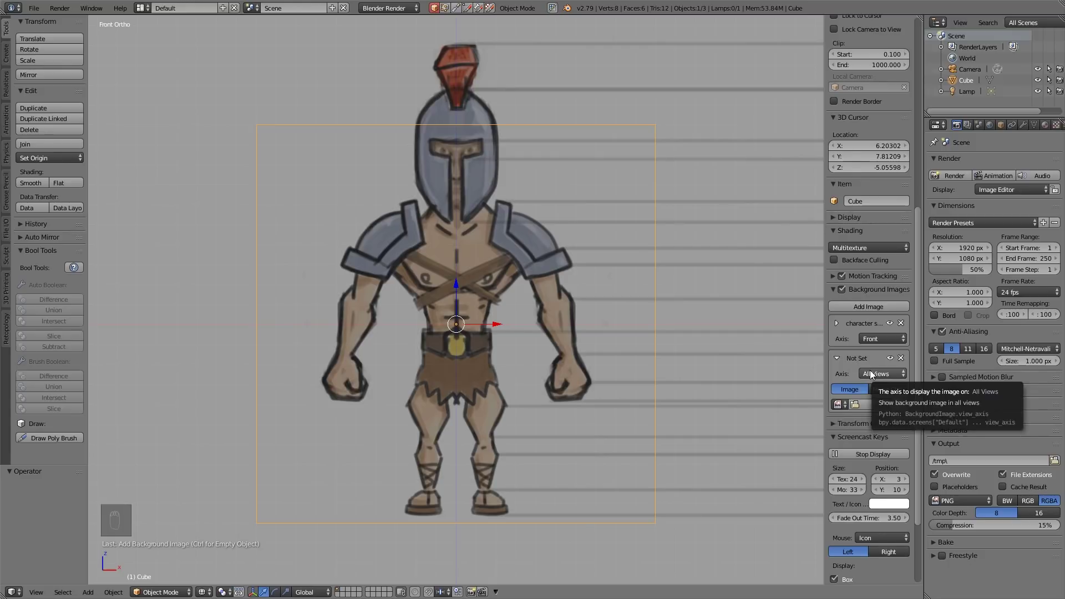
# Step: Set the new slot's axis to Right and load character spartan.png into it
pyautogui.click(872, 375)
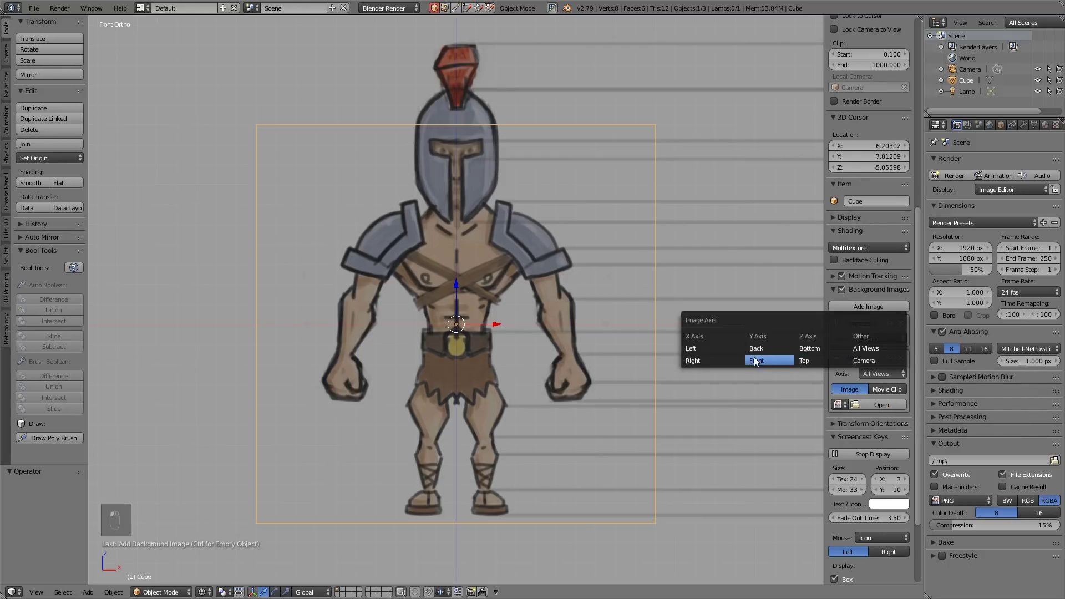
pyautogui.click(709, 362)
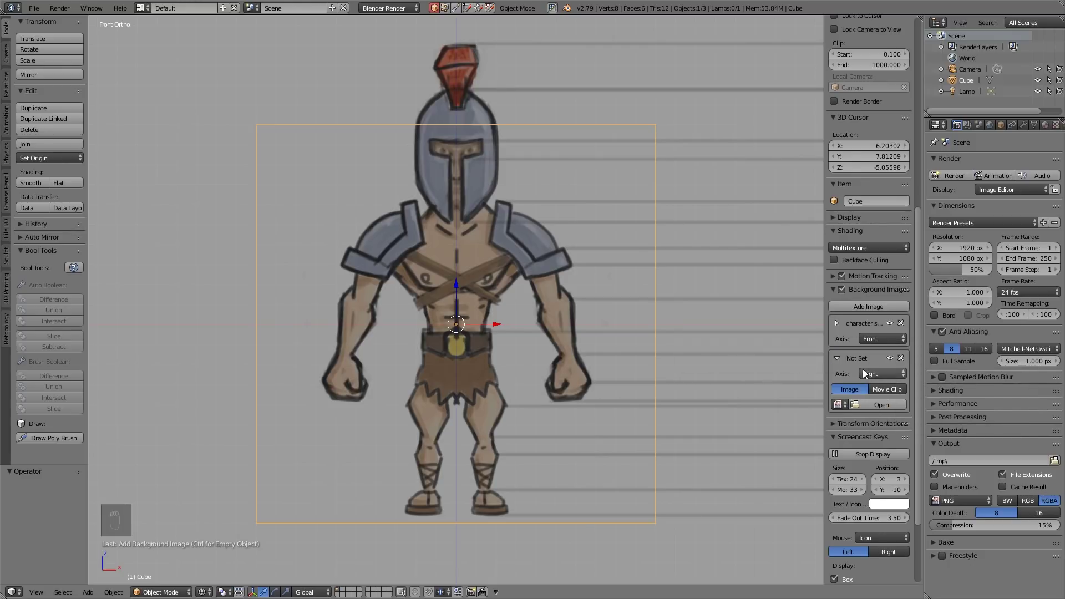
pyautogui.click(840, 405)
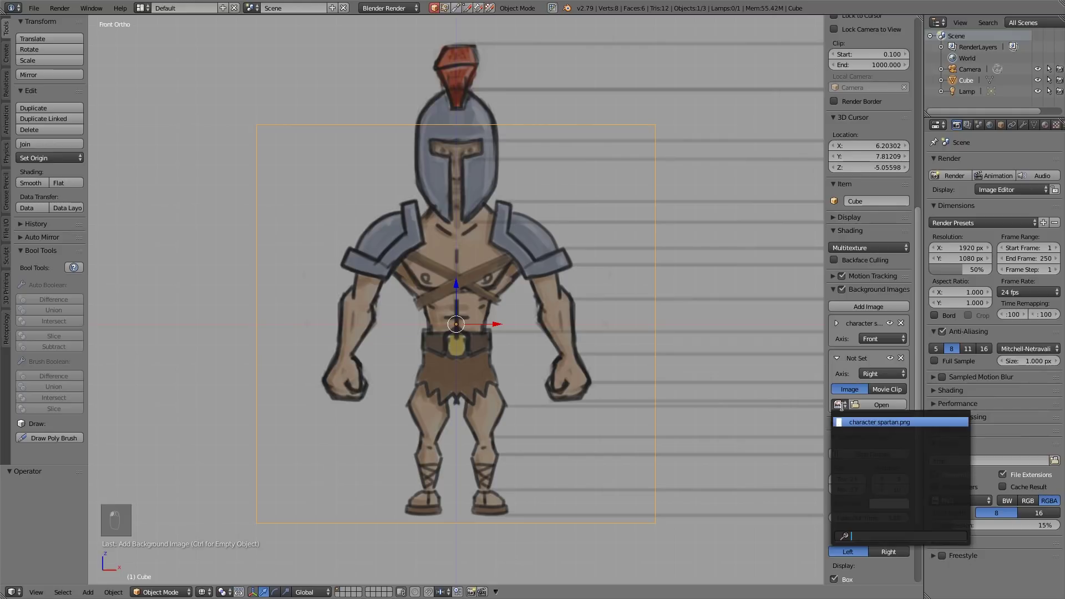
pyautogui.click(880, 422)
# Step: In right view, shift the side reference to about -2.70 X offset, undoing an extra offset change
pyautogui.press('KP_3')
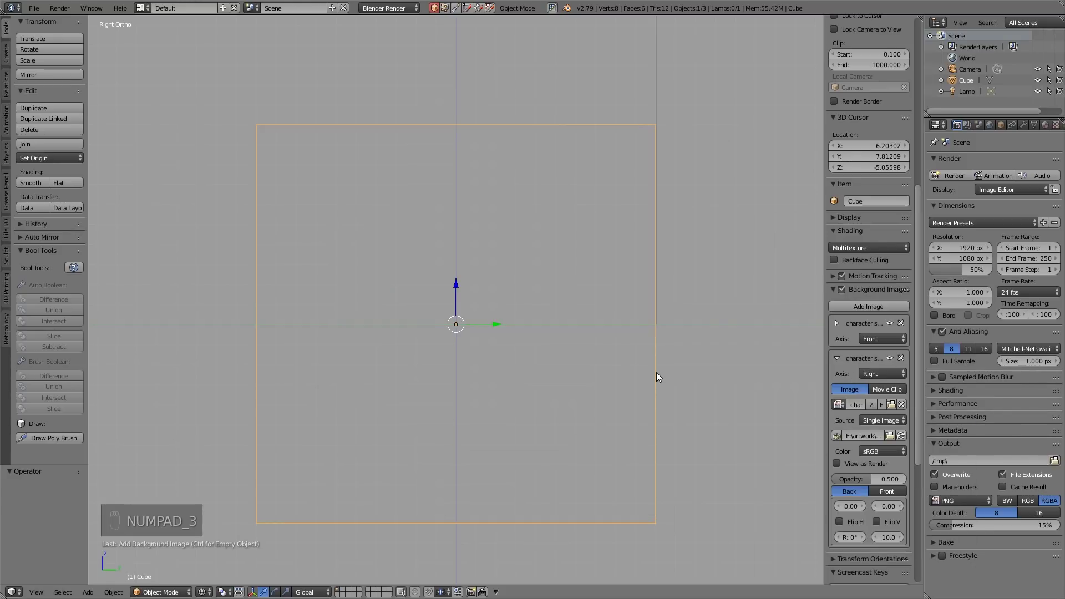
pyautogui.scroll(-7, 657, 372)
pyautogui.moveTo(851, 506); pyautogui.dragTo(821, 506)
pyautogui.moveTo(889, 506); pyautogui.dragTo(943, 506)
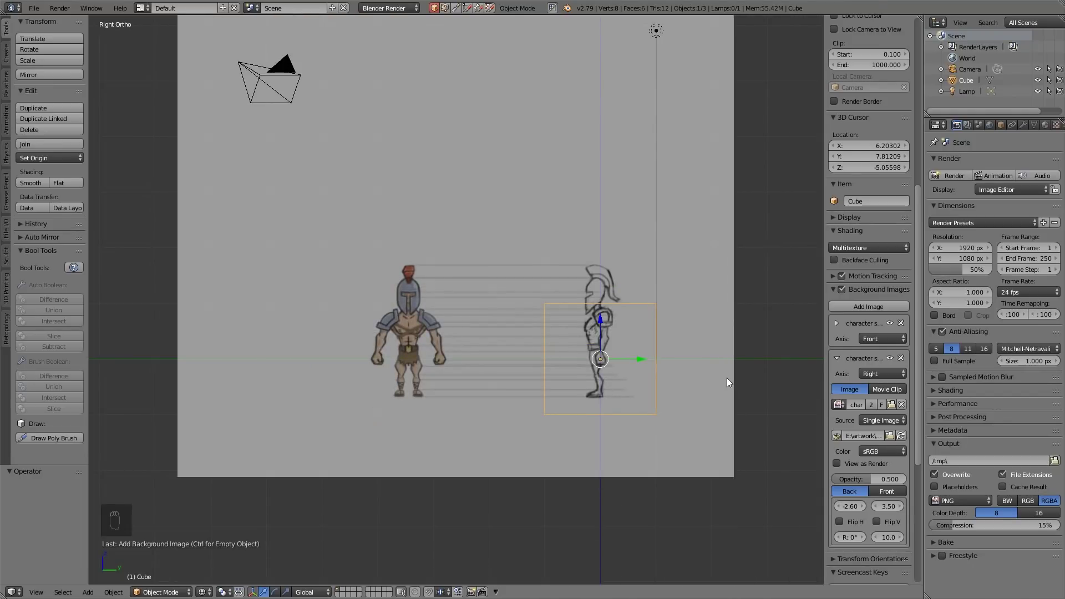
pyautogui.press('KP_1')
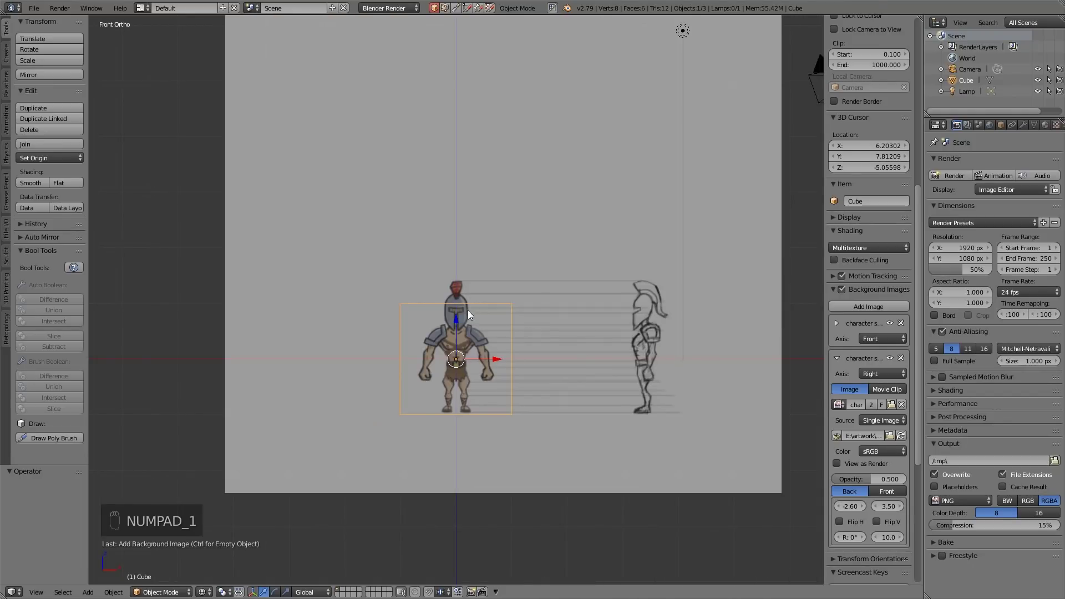
pyautogui.scroll(6, 468, 311)
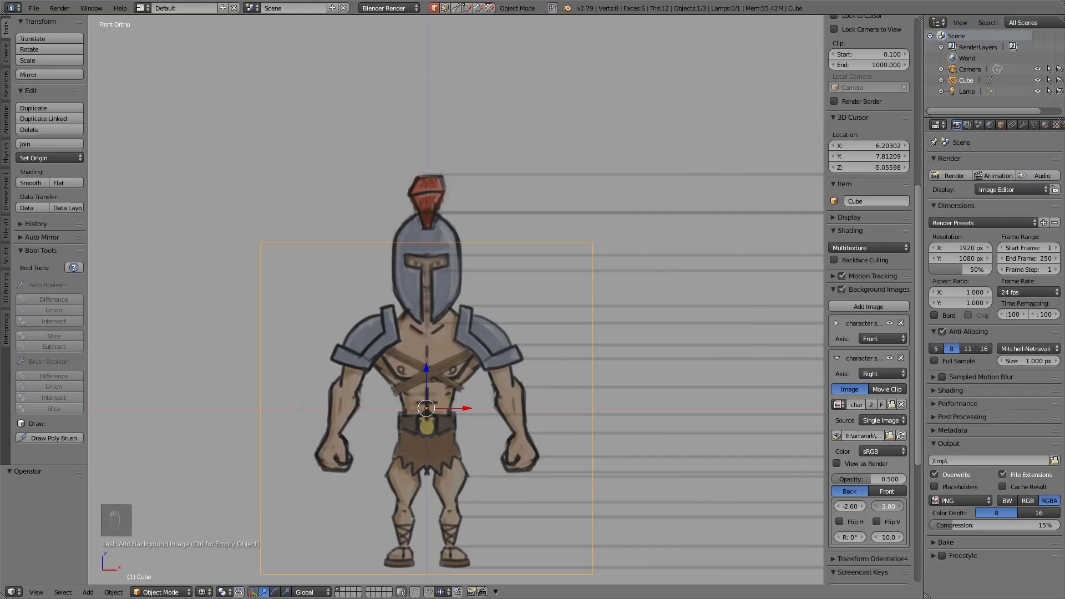
pyautogui.hotkey('ctrl', 'z')
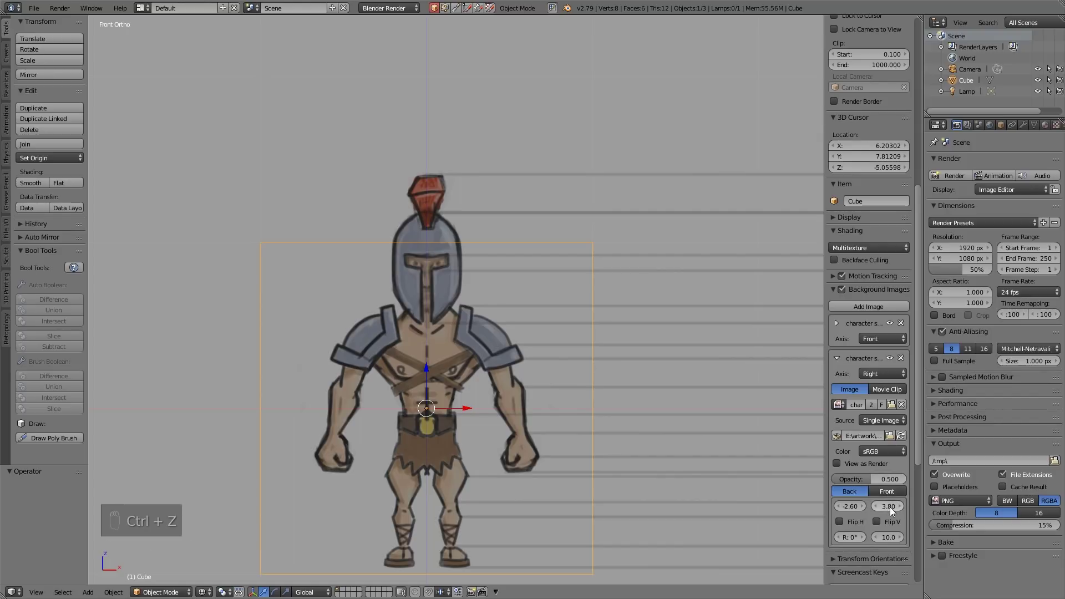
# Step: Raise the front reference Y offset to about 3.35 and the side reference to about 3.34
pyautogui.click(854, 324)
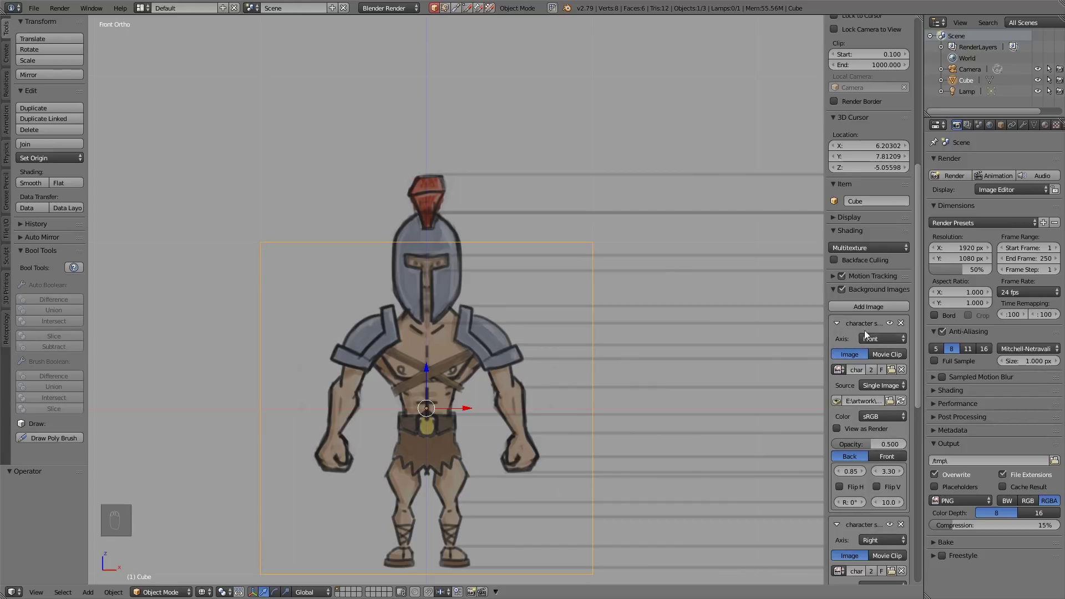
pyautogui.scroll(-2, 919, 350)
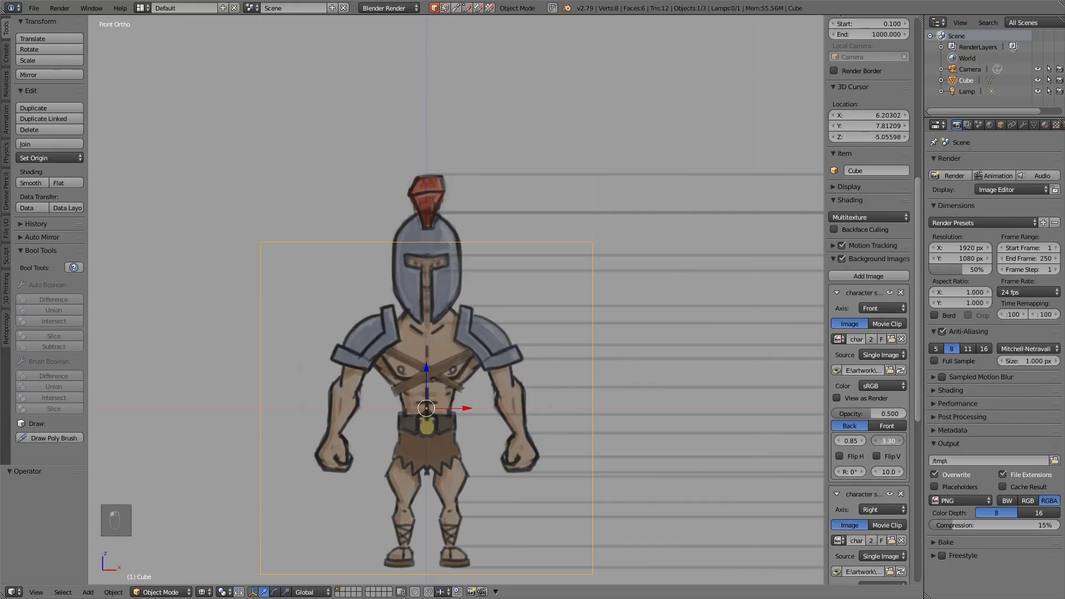
pyautogui.moveTo(888, 441)
pyautogui.mouseDown()
pyautogui.moveTo(914, 435)
pyautogui.moveTo(887, 440)
pyautogui.mouseUp()
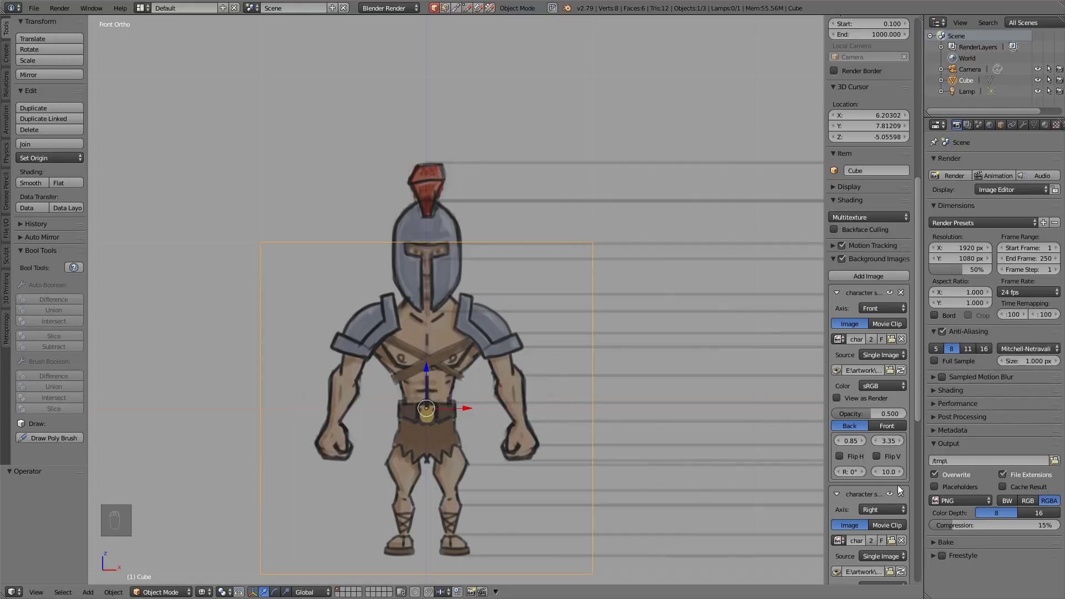
pyautogui.scroll(-5, 917, 415)
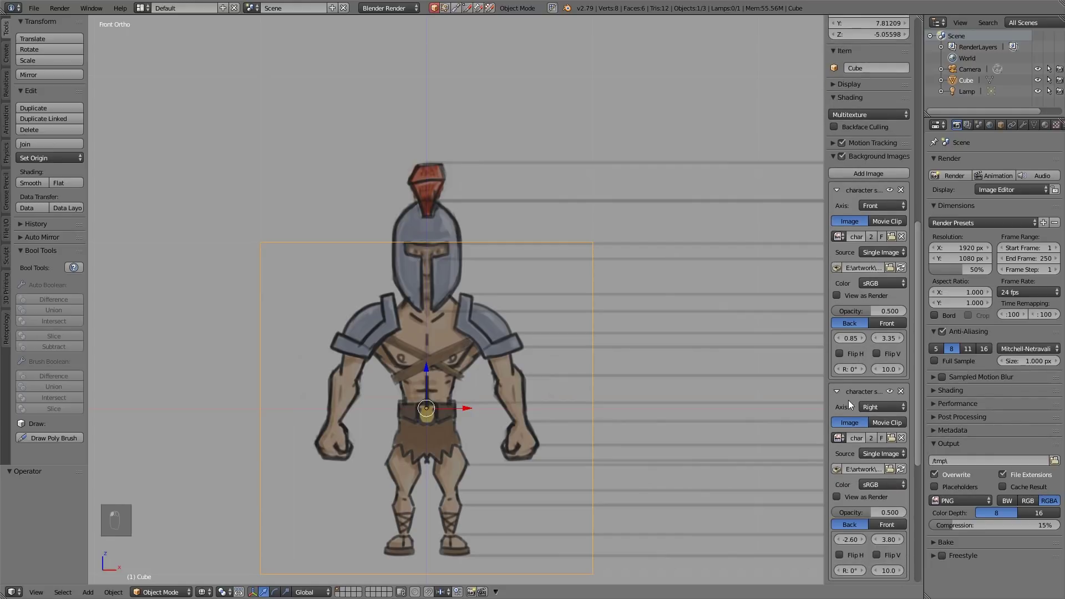
pyautogui.press('KP_3')
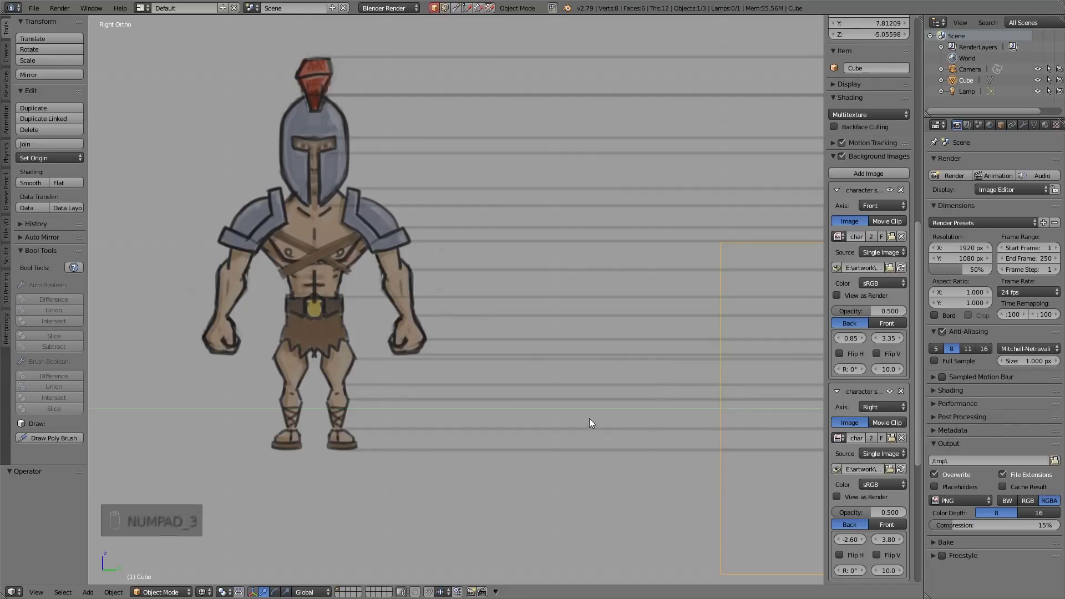
pyautogui.moveTo(568, 401)
pyautogui.keyDown('shift'); pyautogui.mouseDown(button='middle')
pyautogui.moveTo(351, 398)
pyautogui.moveTo(393, 383)
pyautogui.moveTo(276, 381)
pyautogui.mouseUp(button='middle'); pyautogui.keyUp('shift')
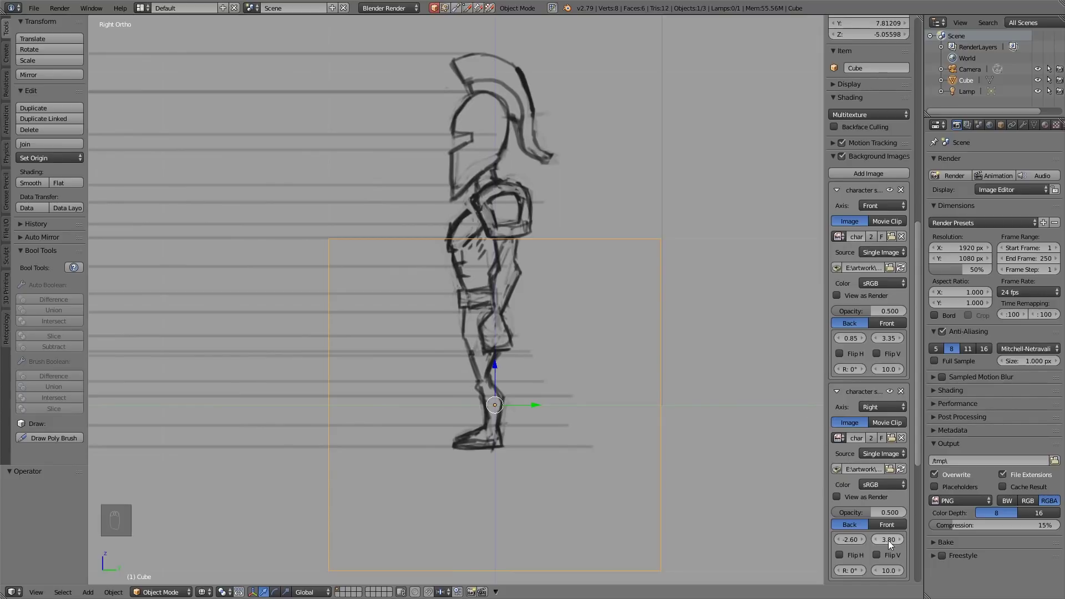
pyautogui.moveTo(889, 540)
pyautogui.mouseDown()
pyautogui.moveTo(876, 539)
pyautogui.moveTo(891, 541)
pyautogui.mouseUp()
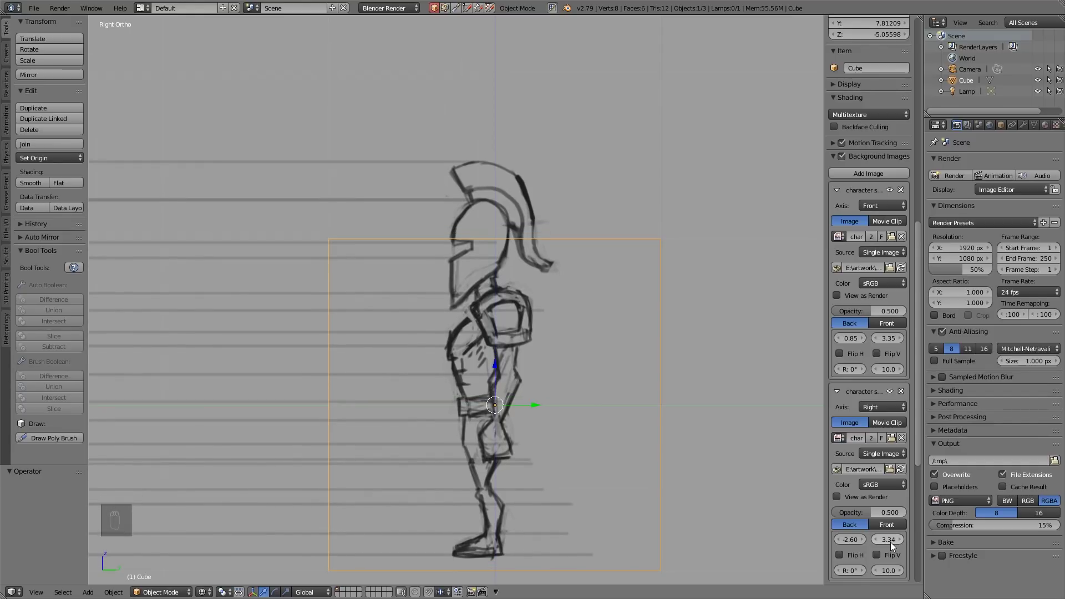
pyautogui.press('KP_1')
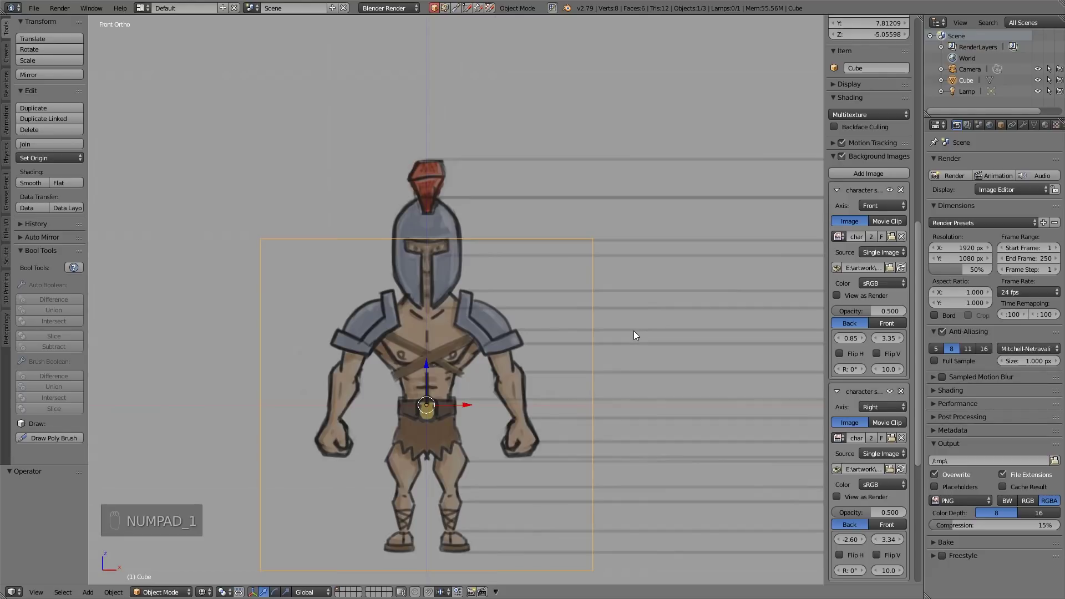
pyautogui.press('KP_3')
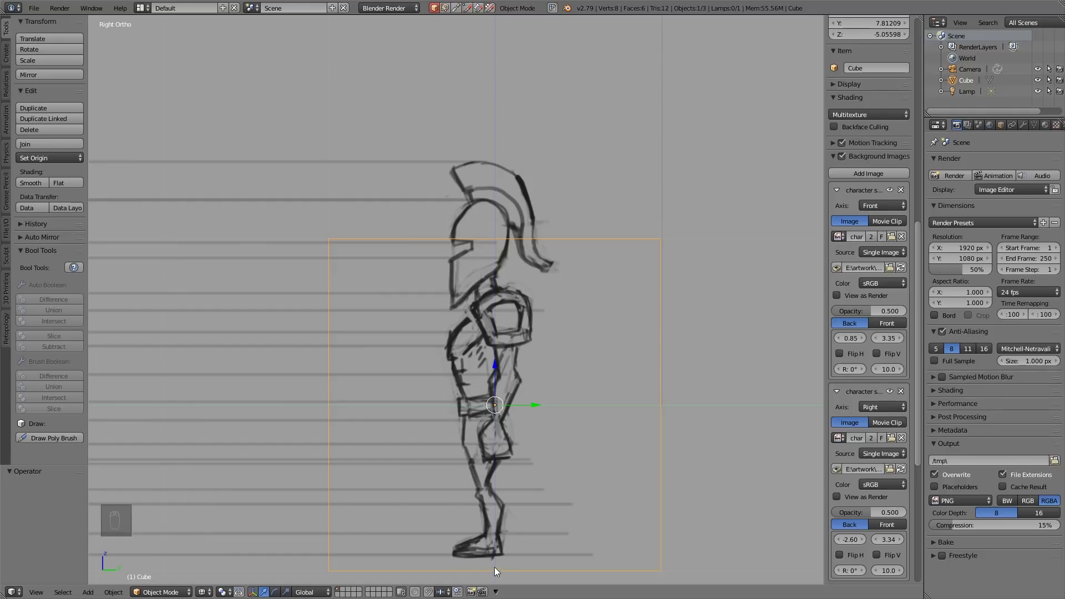
pyautogui.press('KP_3')
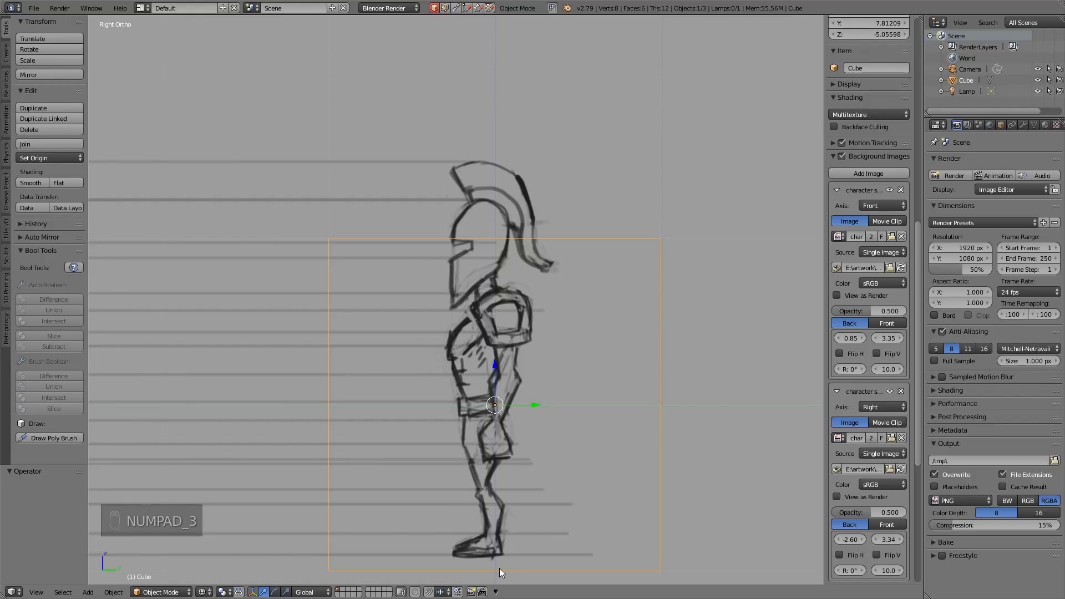
pyautogui.press('KP_1')
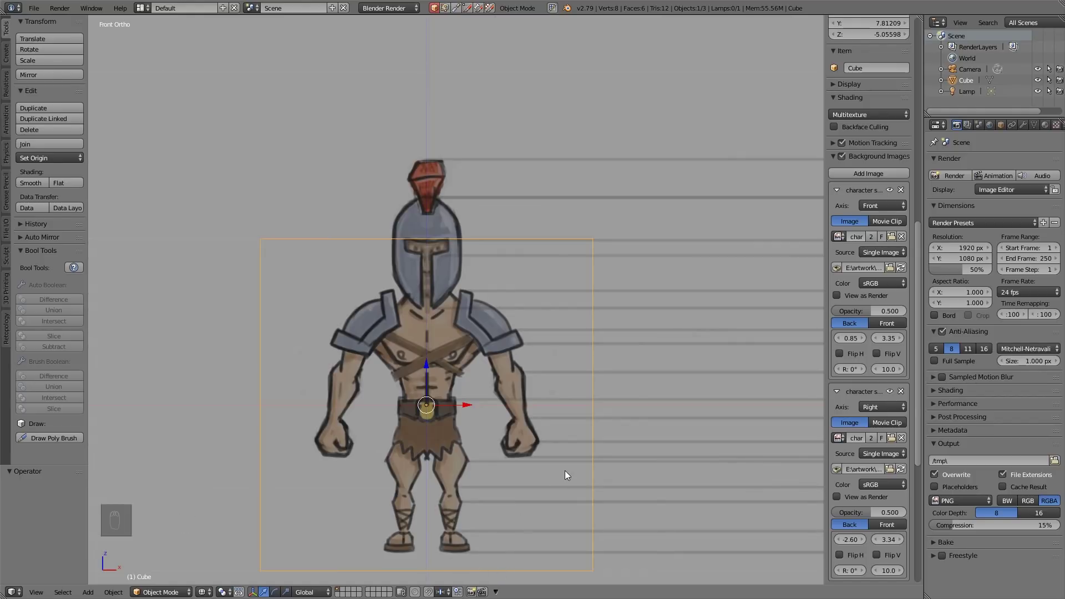
pyautogui.press('KP_3')
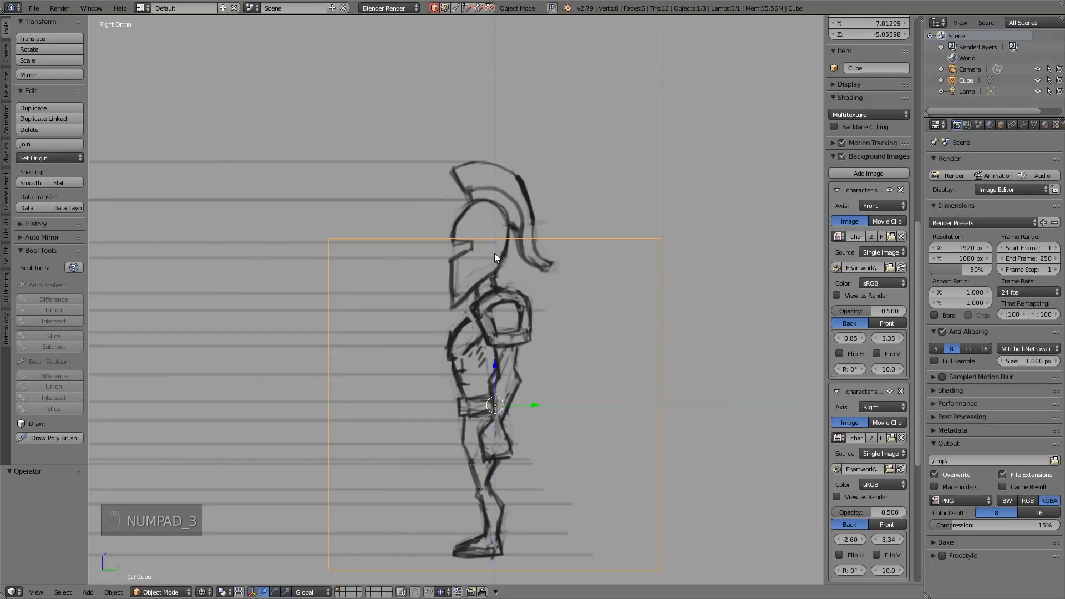
pyautogui.scroll(-4, 544, 329)
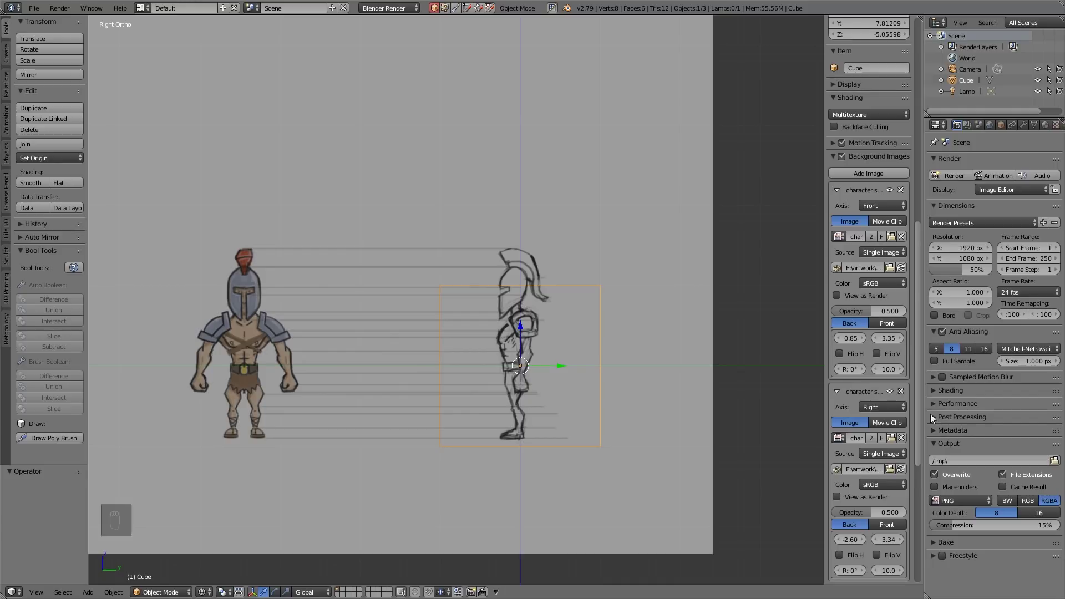
# Step: Collapse both reference image panels, hide the sidebar, and zoom into the front Spartan reference
pyautogui.click(837, 391)
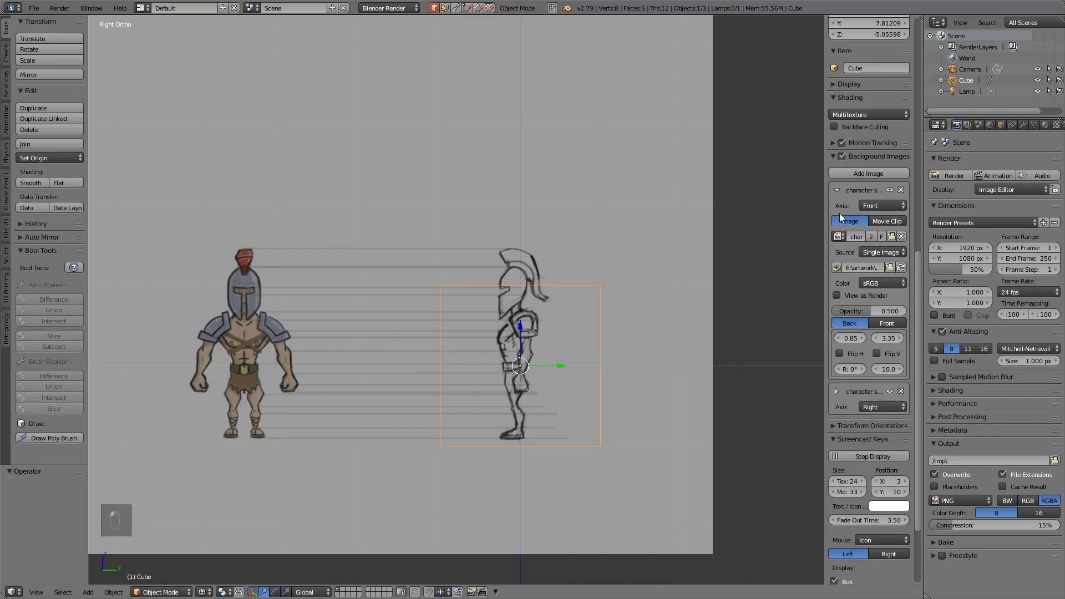
pyautogui.click(838, 190)
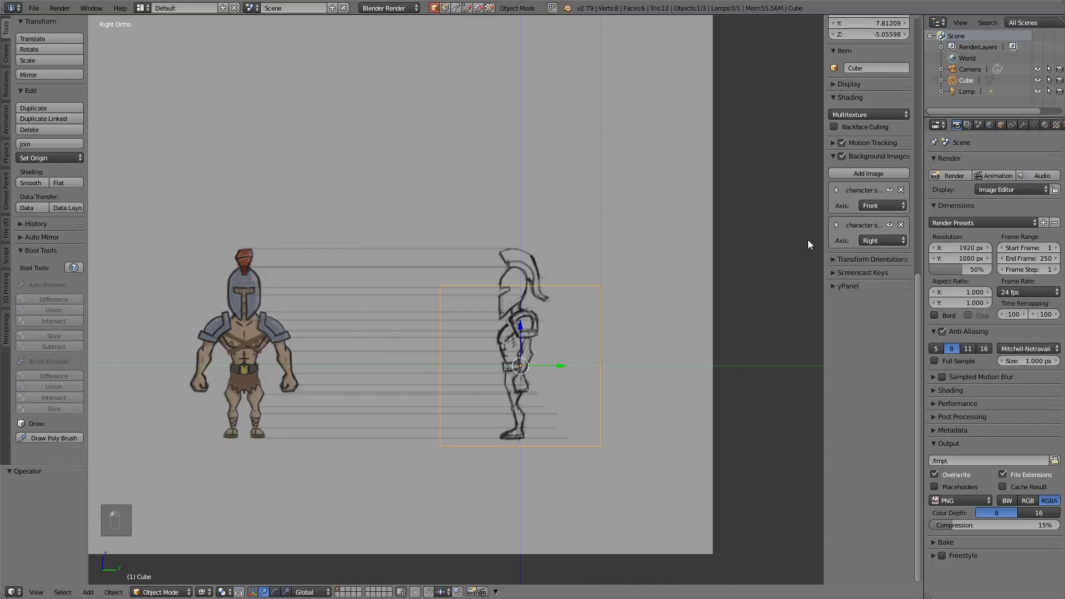
pyautogui.press('n')
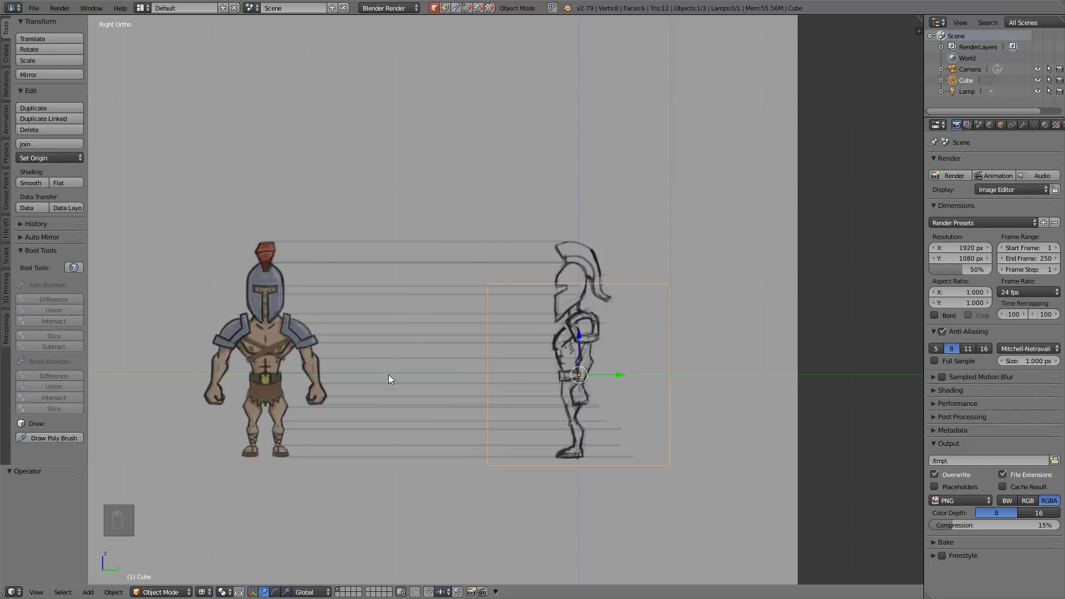
pyautogui.keyDown('shift'); pyautogui.moveTo(389, 375); pyautogui.dragTo(430, 337, button='middle'); pyautogui.keyUp('shift')
pyautogui.press('KP_1')
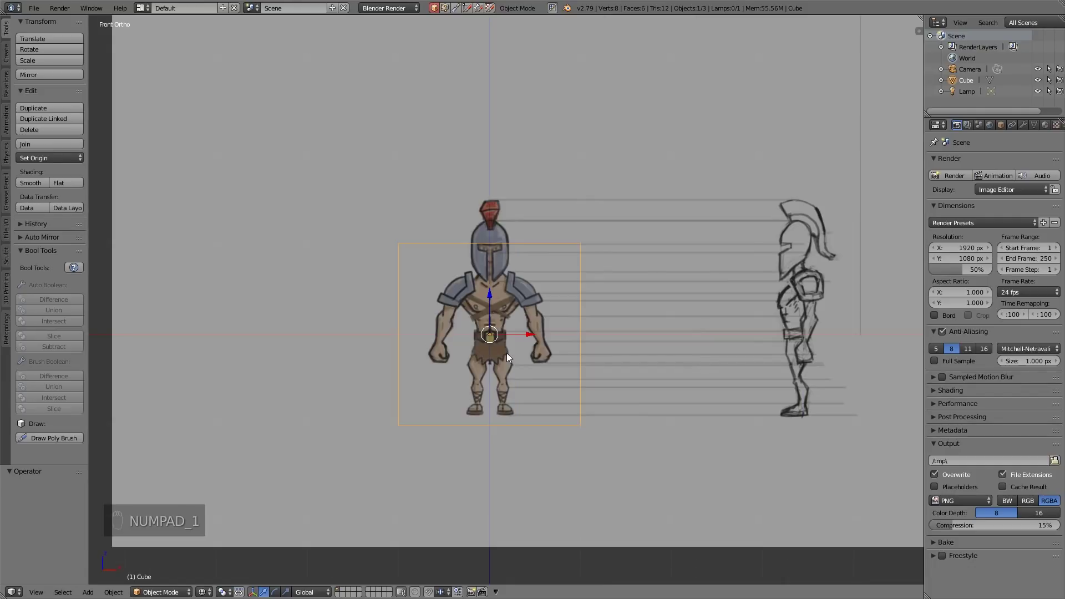
pyautogui.scroll(4, 507, 354)
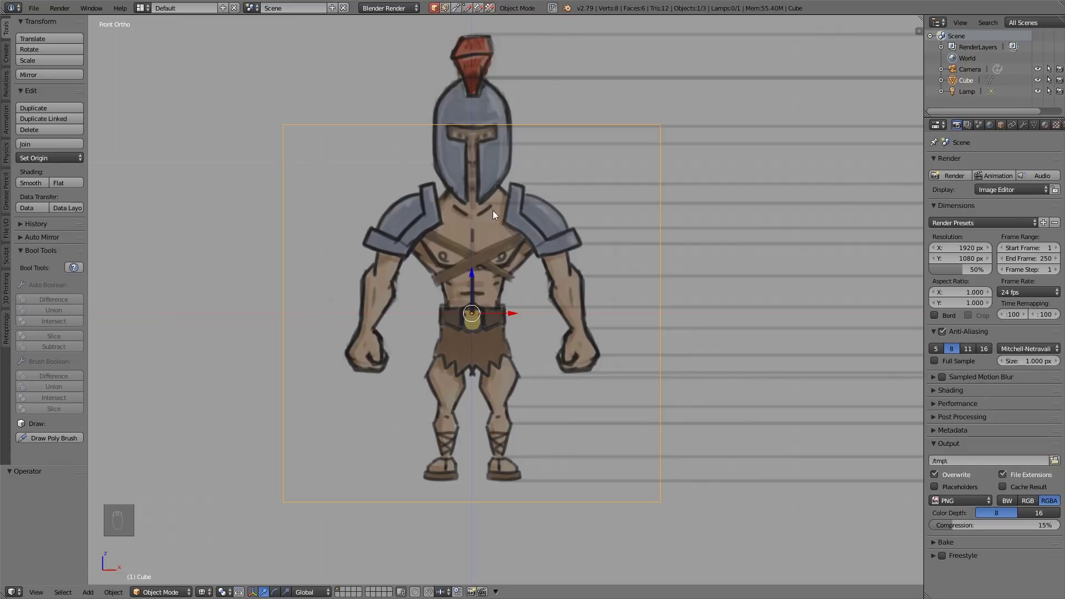
# Step: Delete the default cube and add a metaball ball in its place
pyautogui.press('Delete')
pyautogui.click(581, 282)
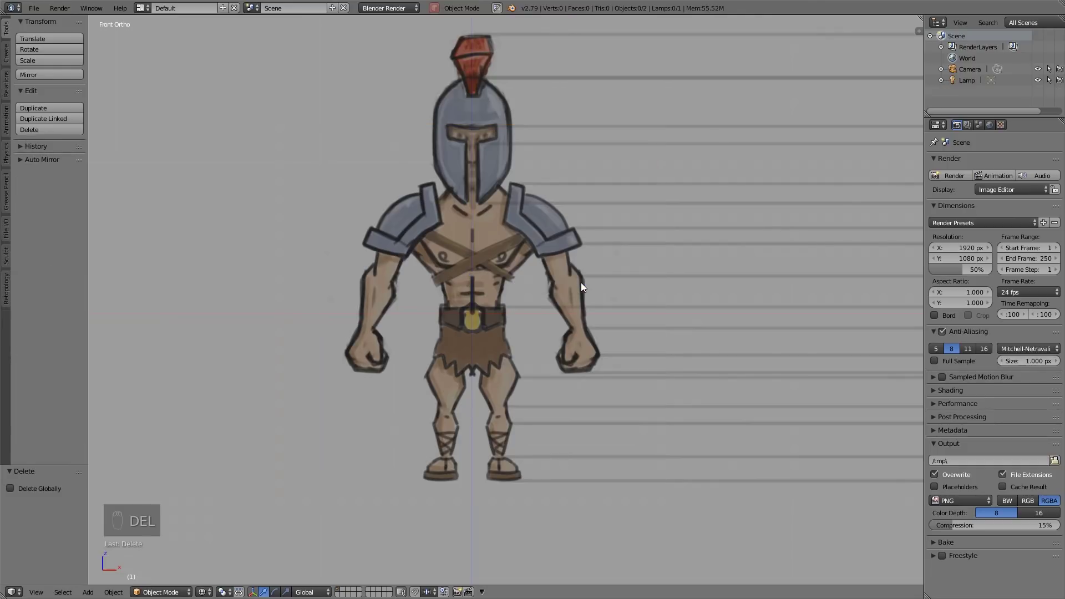
pyautogui.hotkey('shift', 'a')
pyautogui.moveTo(573, 316)
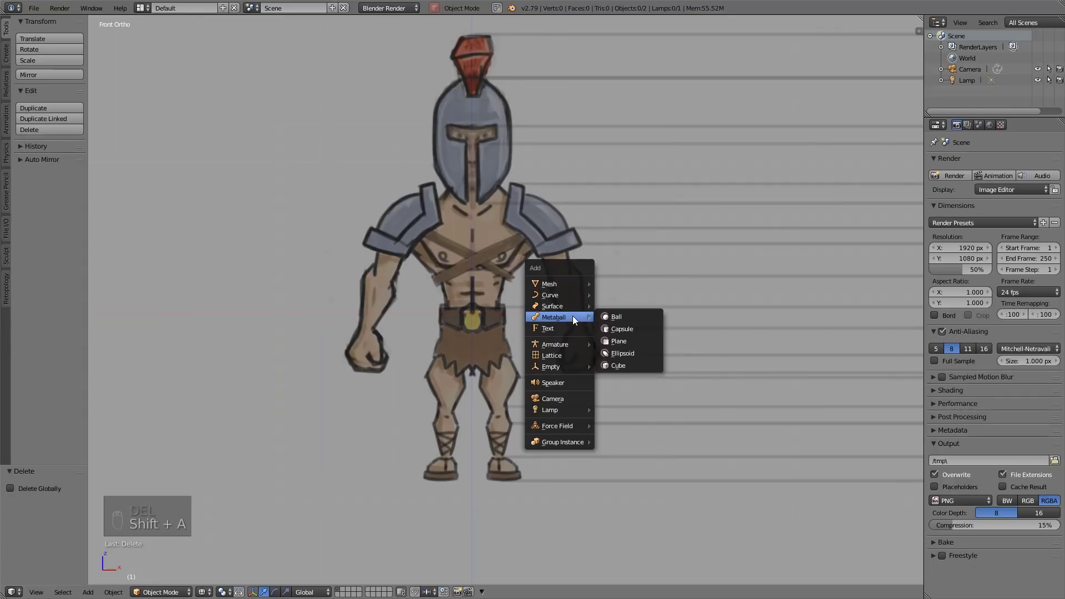
pyautogui.click(627, 315)
pyautogui.scroll(-5, 632, 294)
pyautogui.press('g')
pyautogui.click(420, 161)
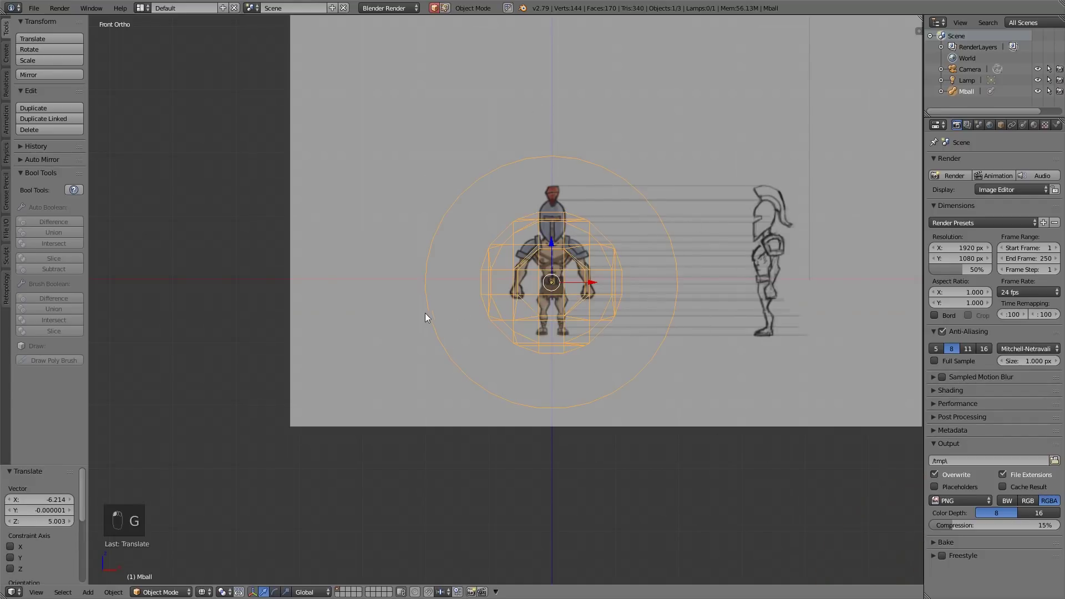
pyautogui.scroll(6, 556, 297)
# Step: Scale the metaball to about 0.155, switch to solid shading, and set its location to 0, 0, 0
pyautogui.press('s')
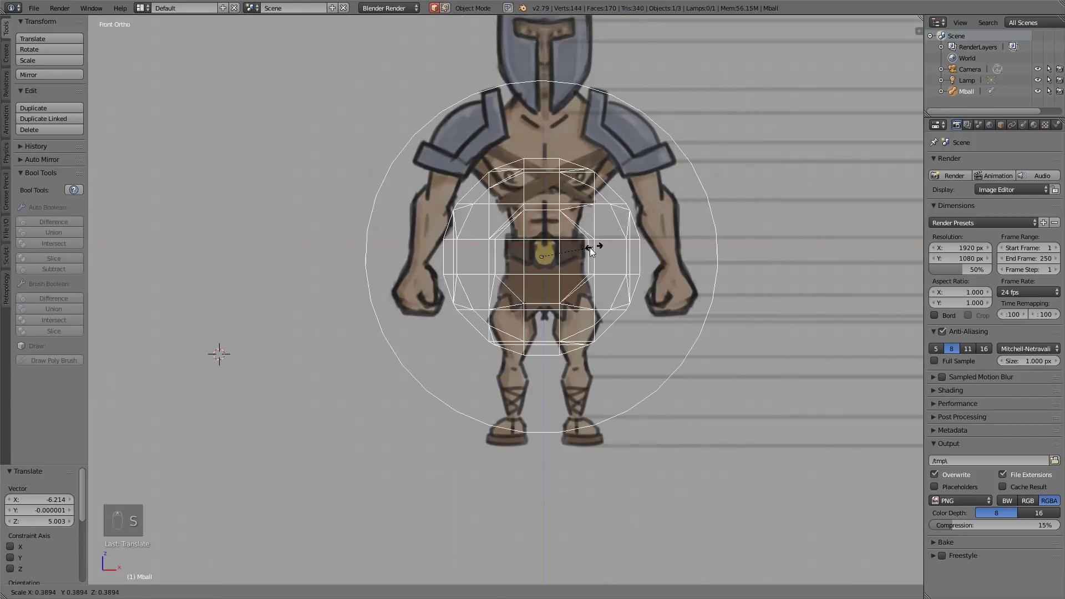
pyautogui.click(575, 259)
pyautogui.press('z')
pyautogui.press('n')
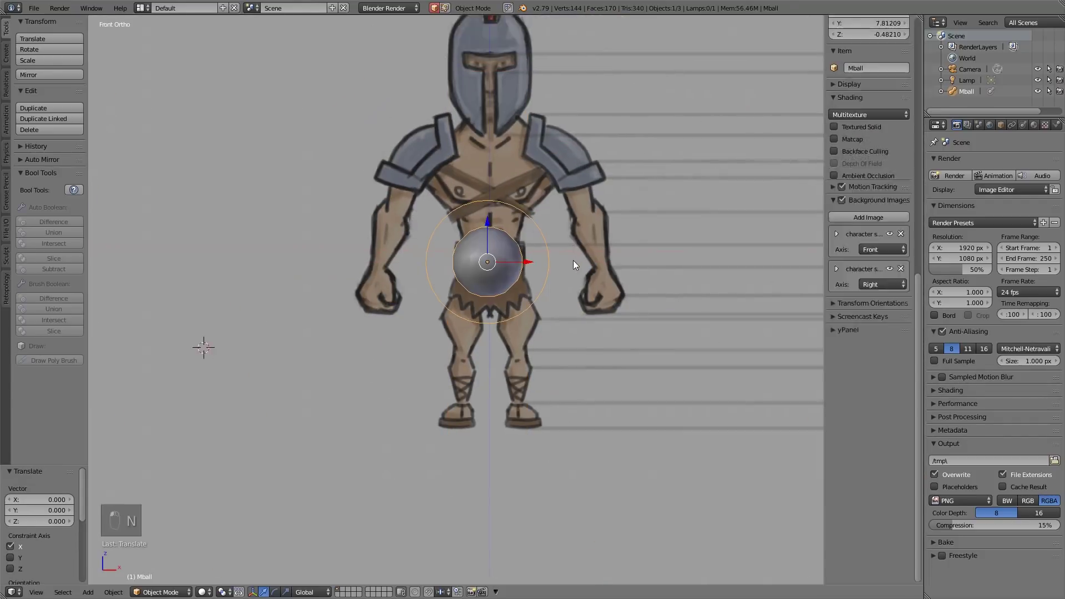
pyautogui.moveTo(914, 284); pyautogui.dragTo(914, 30)
pyautogui.moveTo(855, 50); pyautogui.dragTo(854, 71)
pyautogui.write('0')
pyautogui.press('Return')
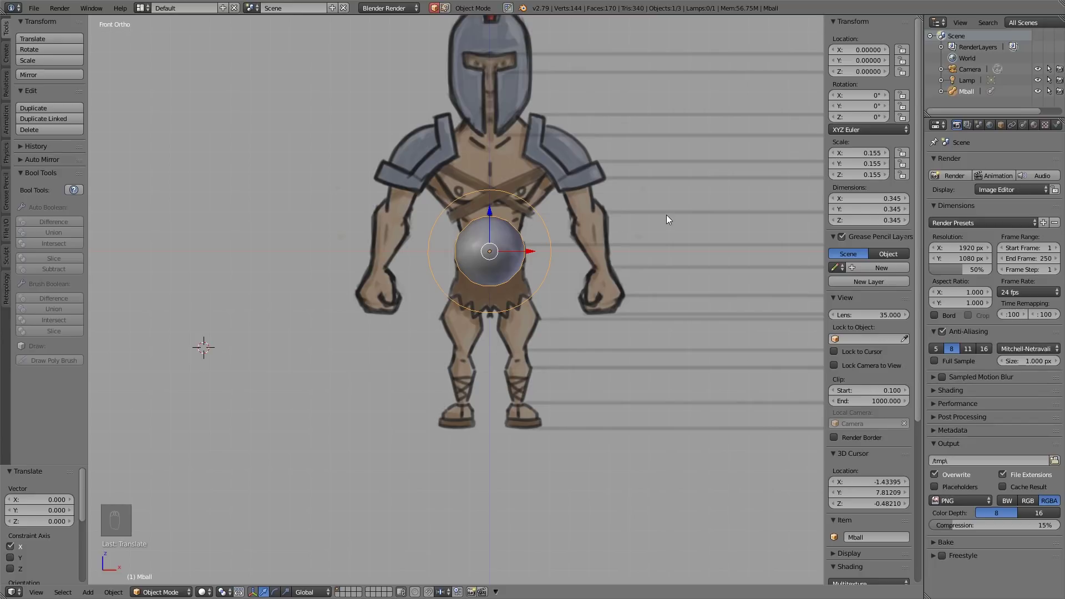
# Step: Duplicate the belly metaball upward and enlarge a copy to form the upper chest
pyautogui.press('n')
pyautogui.hotkey('shift', 'd')
pyautogui.click(551, 183)
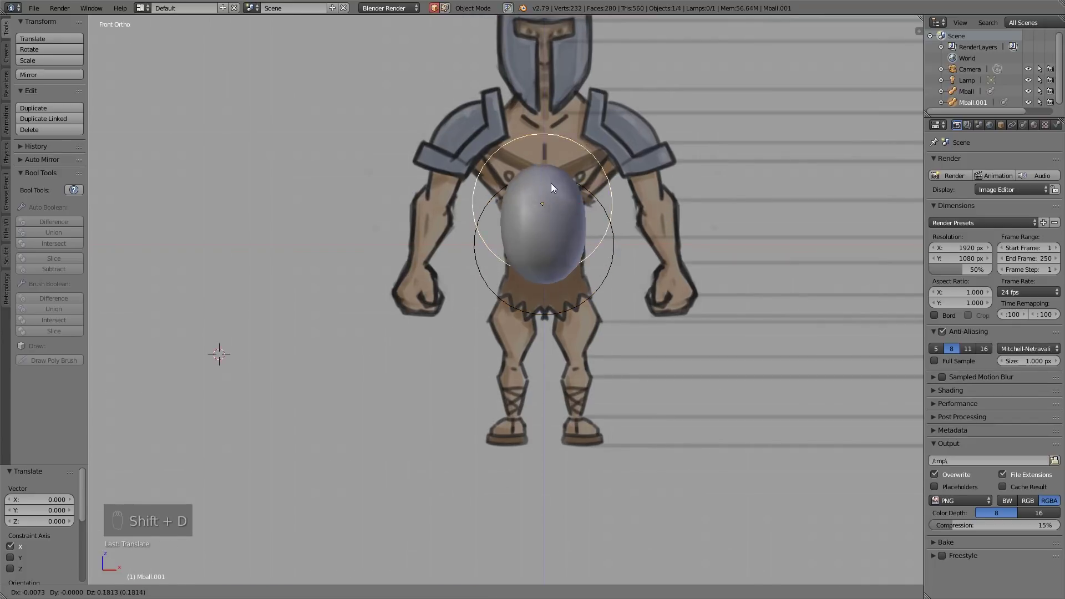
pyautogui.hotkey('shift', 'd')
pyautogui.click(564, 153)
pyautogui.press('s')
pyautogui.click(567, 148)
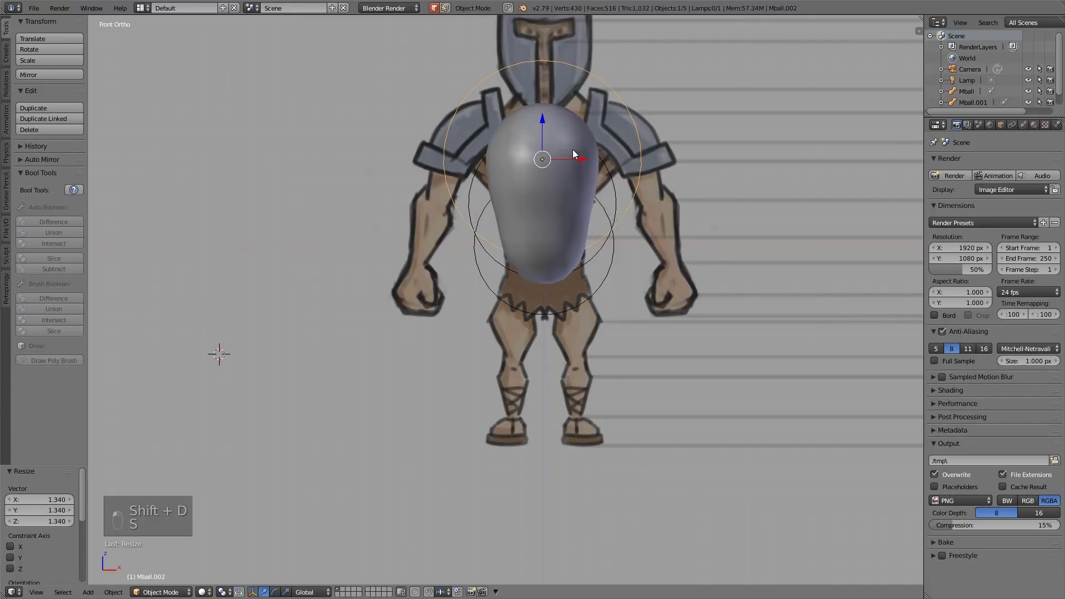
# Step: Add a row of resized metaball copies running up to the shoulder
pyautogui.hotkey('shift', 'd')
pyautogui.click(521, 132)
pyautogui.press('s')
pyautogui.click(556, 125)
pyautogui.hotkey('shift', 'd')
pyautogui.click(503, 146)
pyautogui.hotkey('shift', 'd')
pyautogui.click(474, 159)
pyautogui.press('s')
pyautogui.click(481, 162)
# Step: Chain metaball copies down the upper arm, shrinking the lower arm ball
pyautogui.rightClick(456, 185)
pyautogui.hotkey('shift', 'd')
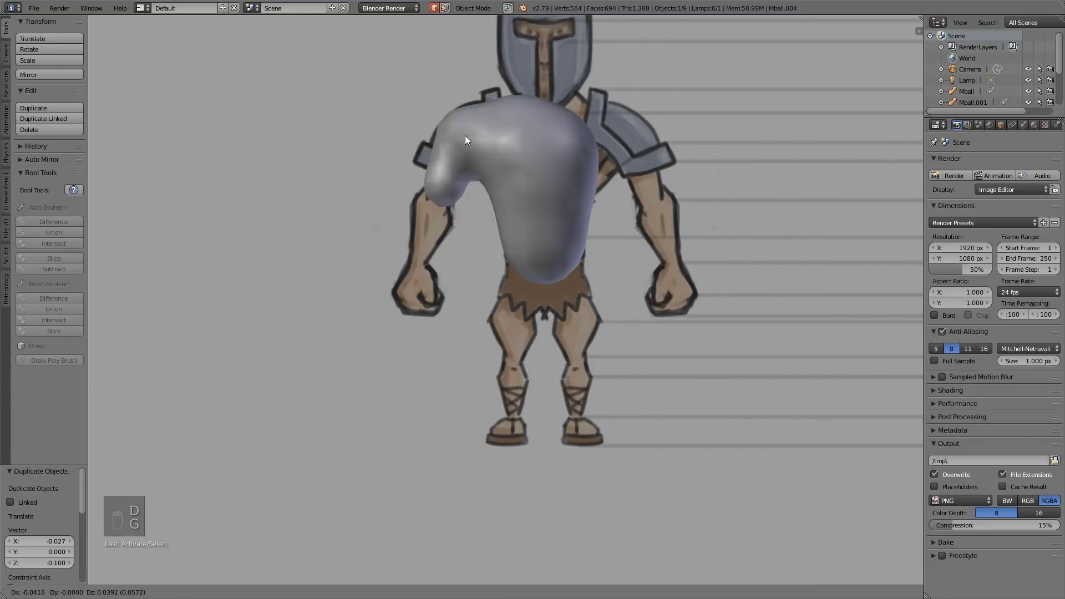
pyautogui.click(465, 135)
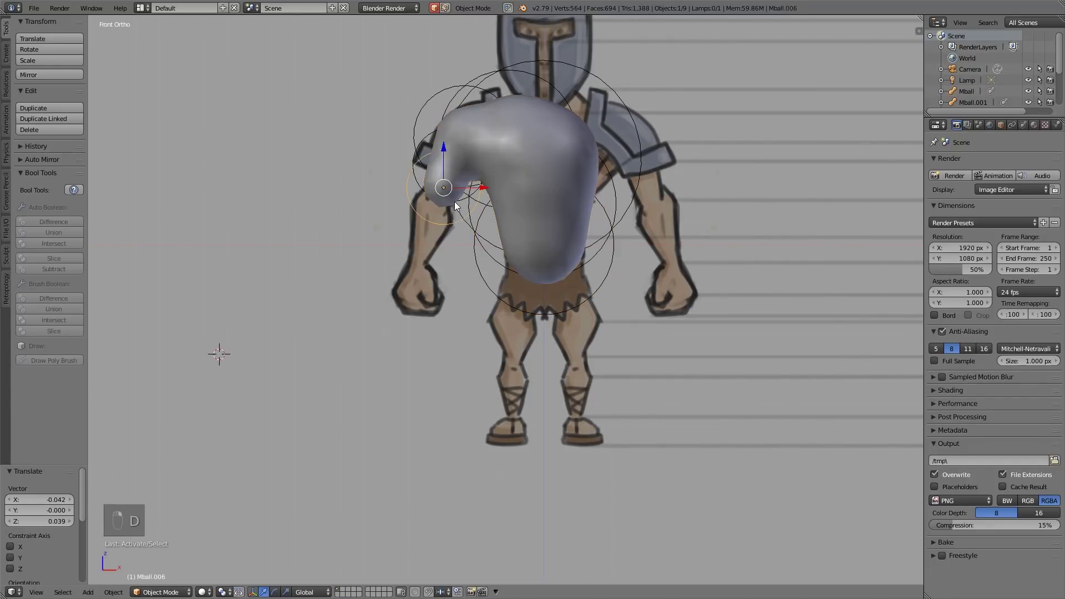
pyautogui.hotkey('shift', 'd')
pyautogui.click(462, 215)
pyautogui.hotkey('shift', 'd')
pyautogui.click(438, 243)
pyautogui.press('s')
pyautogui.click(451, 246)
# Step: Add metaball copies at the wrist and an enlarged one for the fist
pyautogui.hotkey('shift', 'd')
pyautogui.click(440, 269)
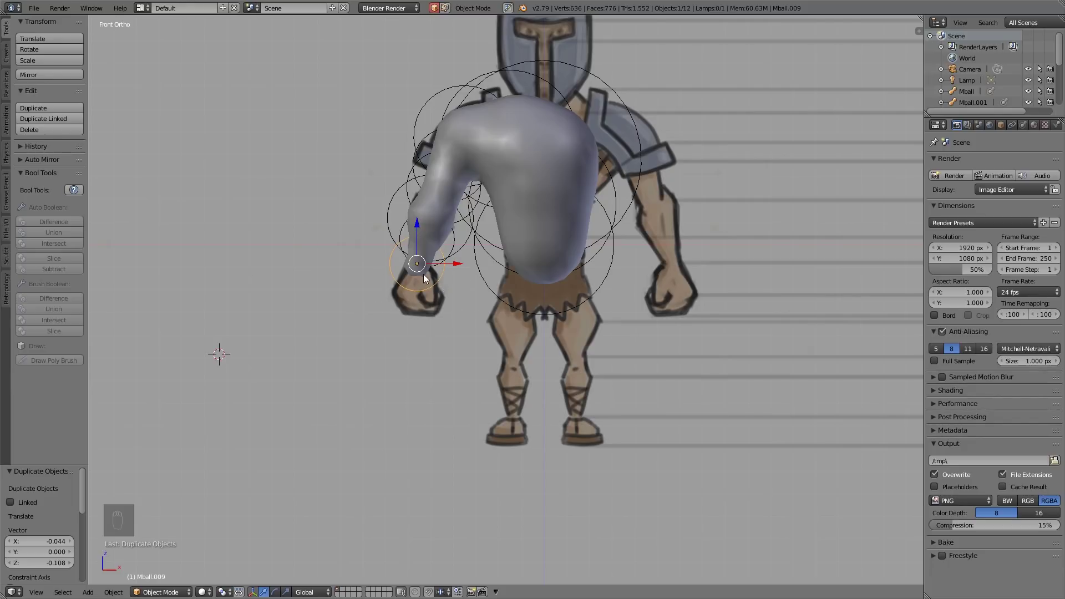
pyautogui.hotkey('shift', 'd')
pyautogui.click(448, 299)
pyautogui.press('s')
pyautogui.click(452, 237)
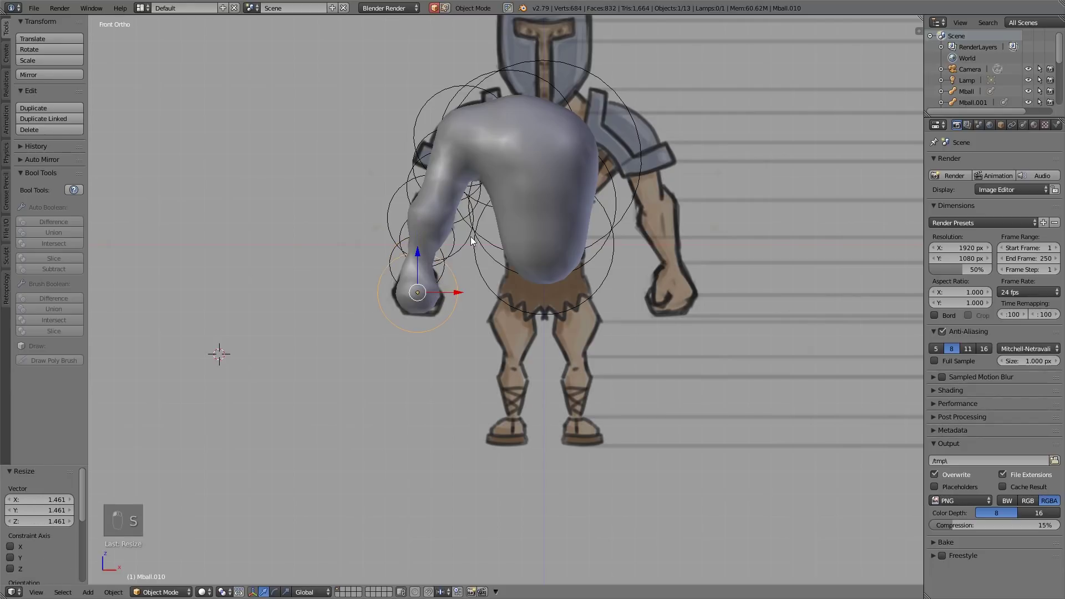
# Step: Add a smaller neck metaball and a head metaball inside the helmet
pyautogui.keyDown('shift'); pyautogui.moveTo(525, 200); pyautogui.dragTo(505, 264, button='middle'); pyautogui.keyUp('shift')
pyautogui.rightClick(524, 145)
pyautogui.hotkey('shift', 'd')
pyautogui.click(534, 158)
pyautogui.press('s')
pyautogui.click(579, 127)
pyautogui.hotkey('shift', 'd')
pyautogui.click(539, 82)
pyautogui.keyDown('shift'); pyautogui.moveTo(590, 101); pyautogui.dragTo(590, 218, button='middle'); pyautogui.keyUp('shift')
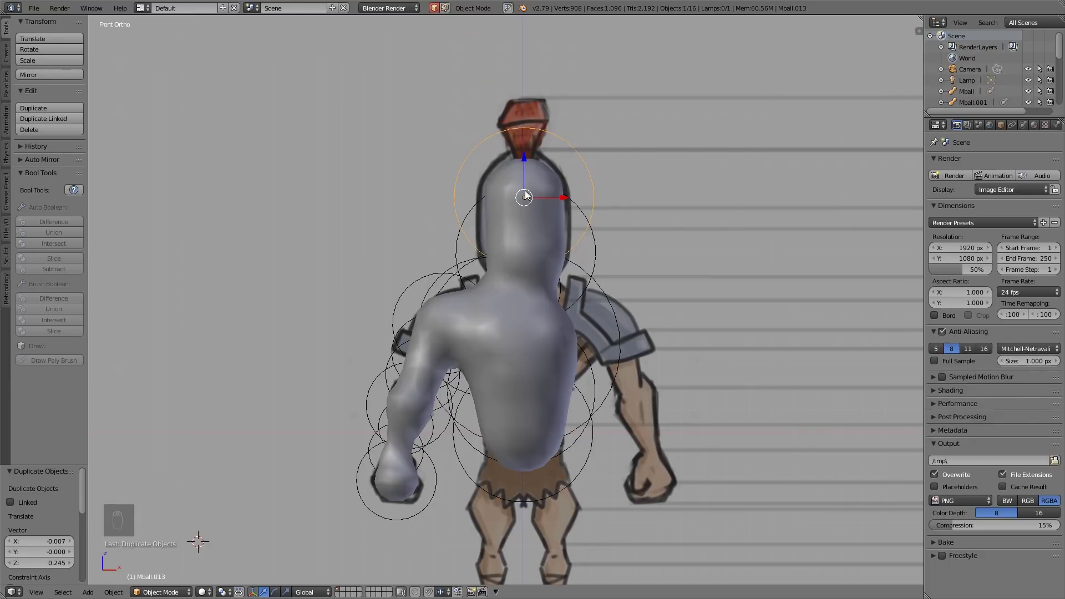
# Step: Raise the head metaball slightly and add a smaller metaball copy at the hips
pyautogui.moveTo(525, 164); pyautogui.dragTo(526, 157)
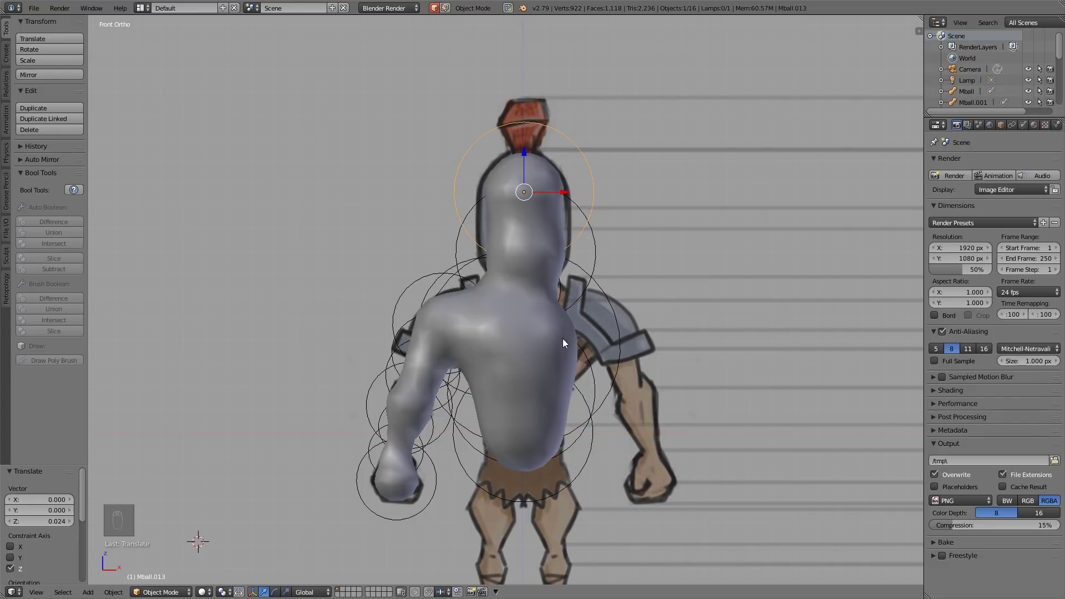
pyautogui.rightClick(541, 484)
pyautogui.keyDown('shift'); pyautogui.scroll(-3, 613, 428); pyautogui.keyUp('shift')
pyautogui.hotkey('shift', 'd')
pyautogui.hotkey('shift', 'd')
pyautogui.click(529, 365)
pyautogui.press('s')
pyautogui.click(527, 351)
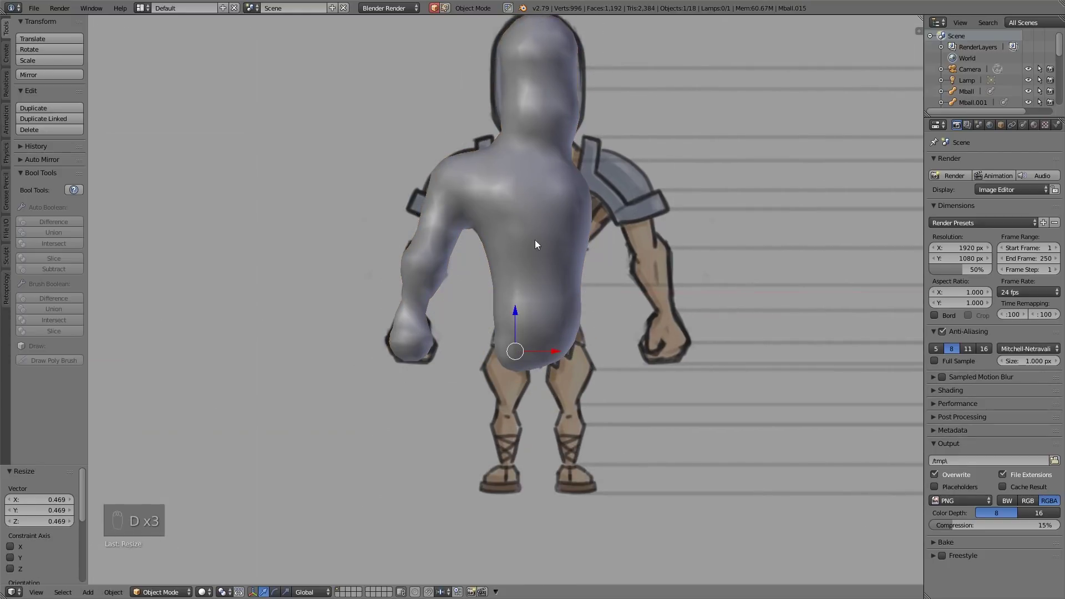
# Step: Chain resized metaball copies down the thigh
pyautogui.press('d')
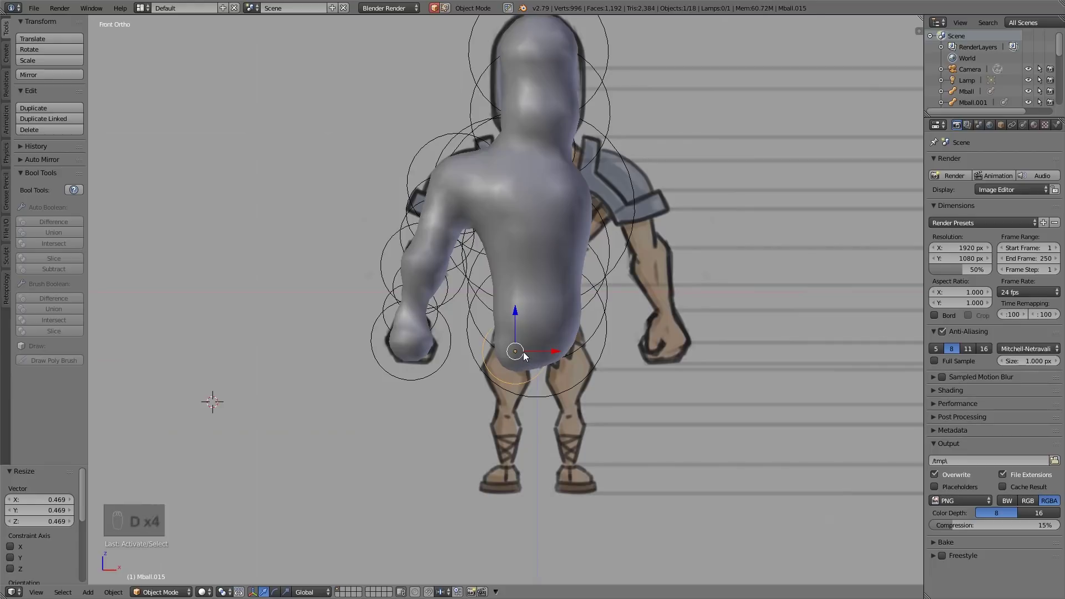
pyautogui.hotkey('shift', 'd')
pyautogui.click(522, 375)
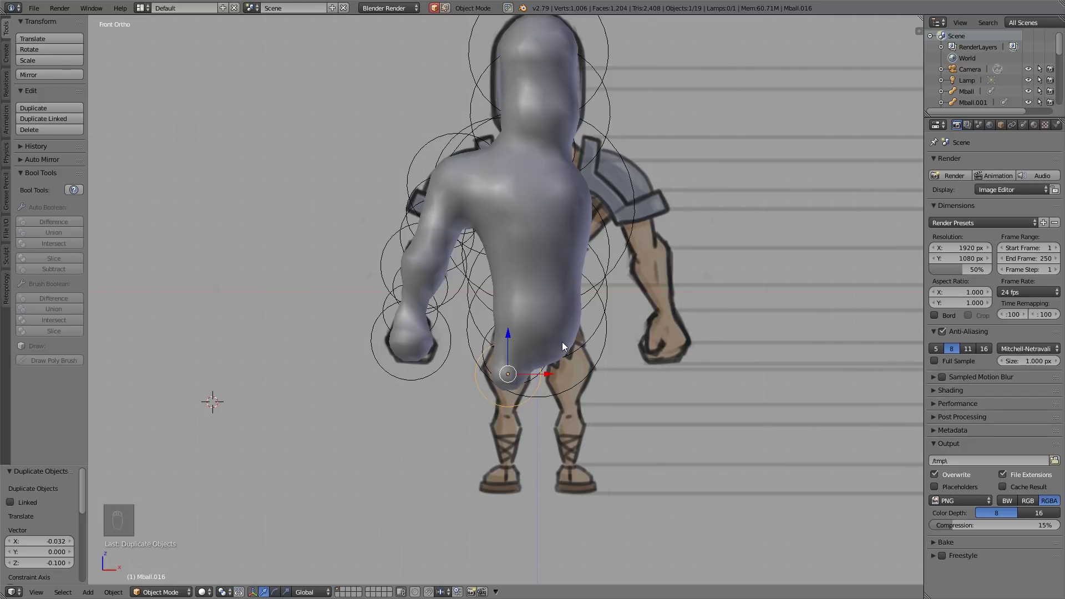
pyautogui.hotkey('shift', 'd')
pyautogui.click(577, 384)
pyautogui.hotkey('shift', 'd')
pyautogui.click(513, 438)
pyautogui.press('s')
pyautogui.click(520, 420)
# Step: Continue the metaball chain through the knee, shin and ankle to the foot
pyautogui.hotkey('shift', 'd')
pyautogui.click(521, 425)
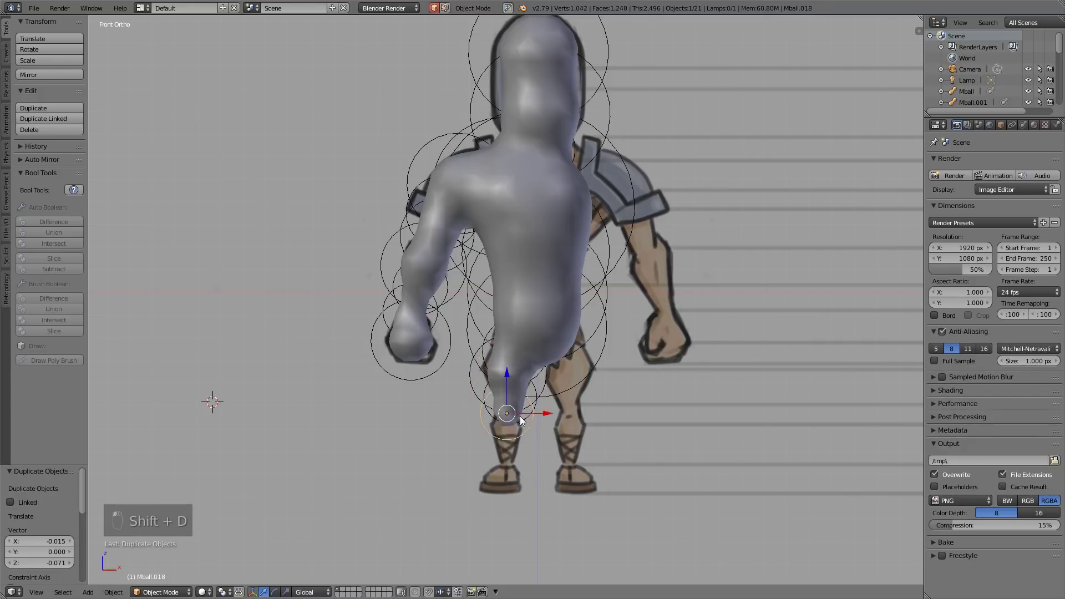
pyautogui.hotkey('shift', 'd')
pyautogui.click(515, 451)
pyautogui.press('s')
pyautogui.click(521, 451)
pyautogui.hotkey('shift', 'd')
pyautogui.click(518, 460)
pyautogui.hotkey('shift', 'd')
pyautogui.click(515, 474)
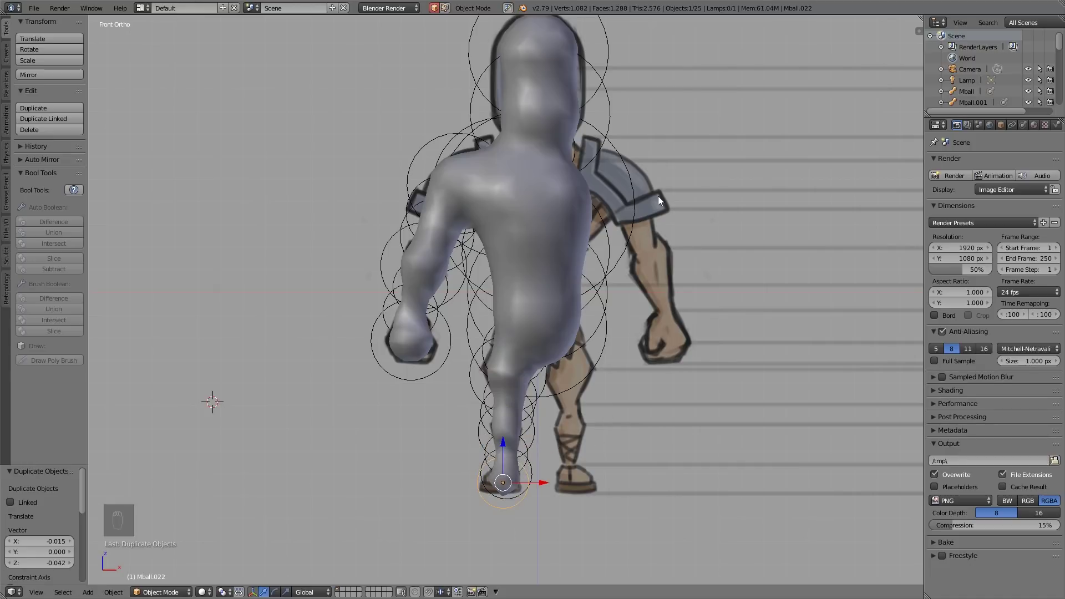
# Step: Resize the foot metaball and add two enlarged copies that extend the foot toward the toes
pyautogui.press('s')
pyautogui.click(527, 485)
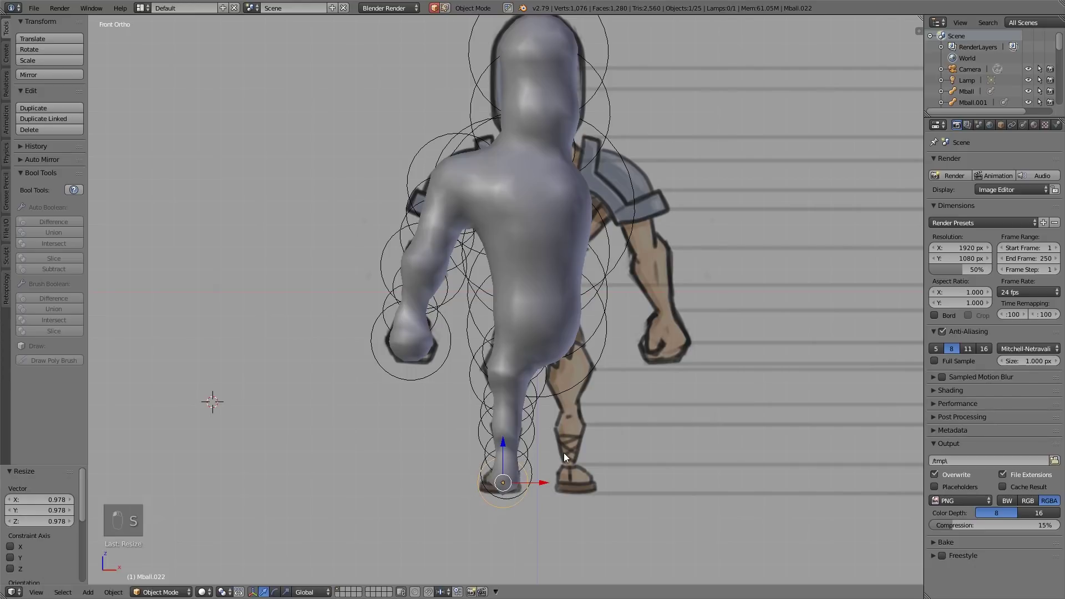
pyautogui.press('KP_3')
pyautogui.hotkey('shift', 'd')
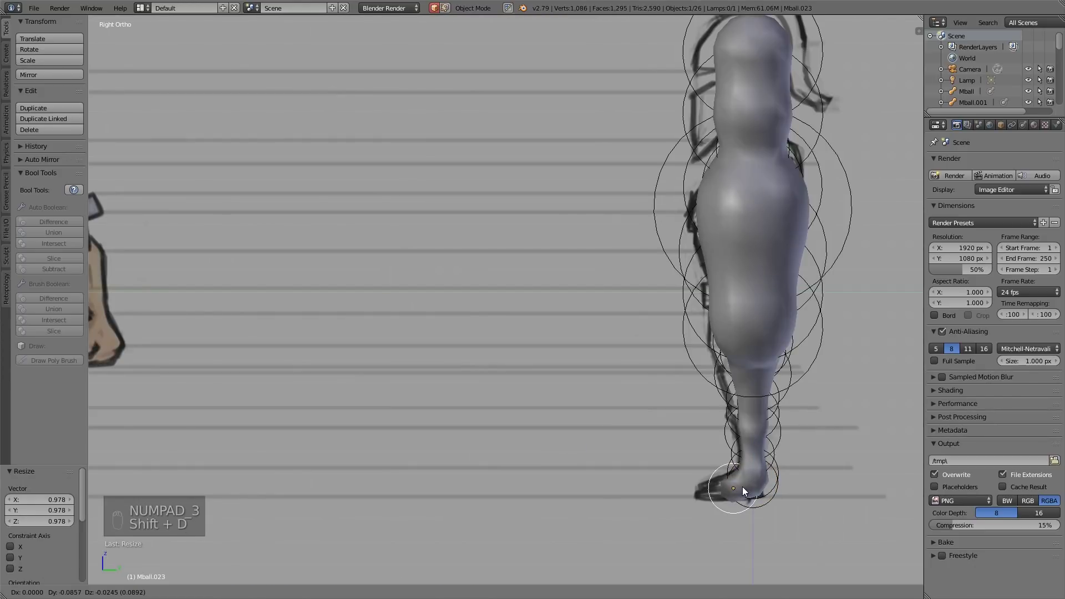
pyautogui.click(741, 487)
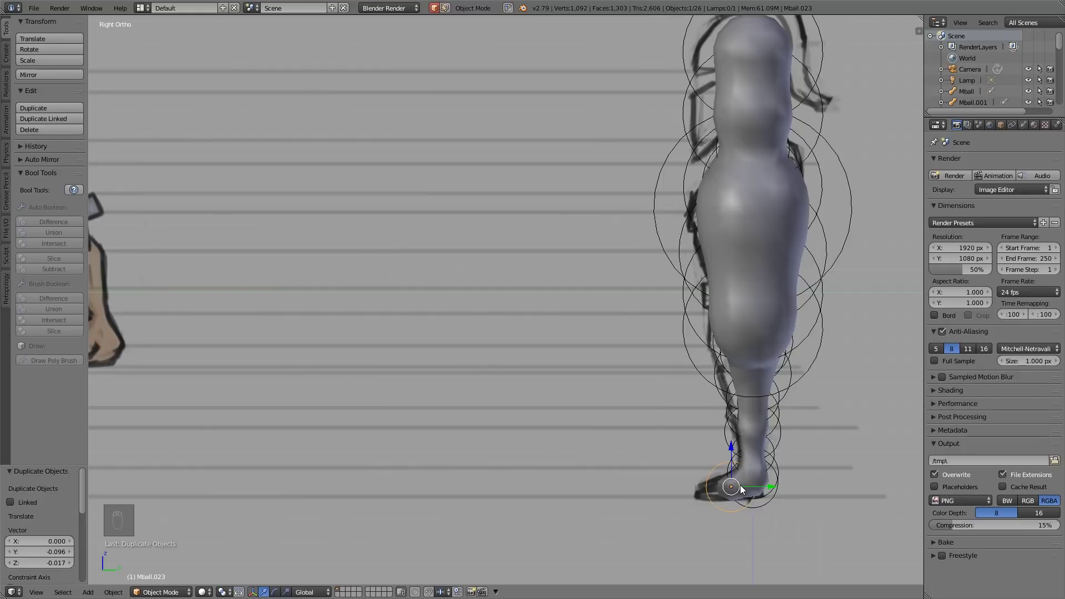
pyautogui.press('KP_1')
pyautogui.press('s')
pyautogui.click(522, 475)
pyautogui.press('KP_3')
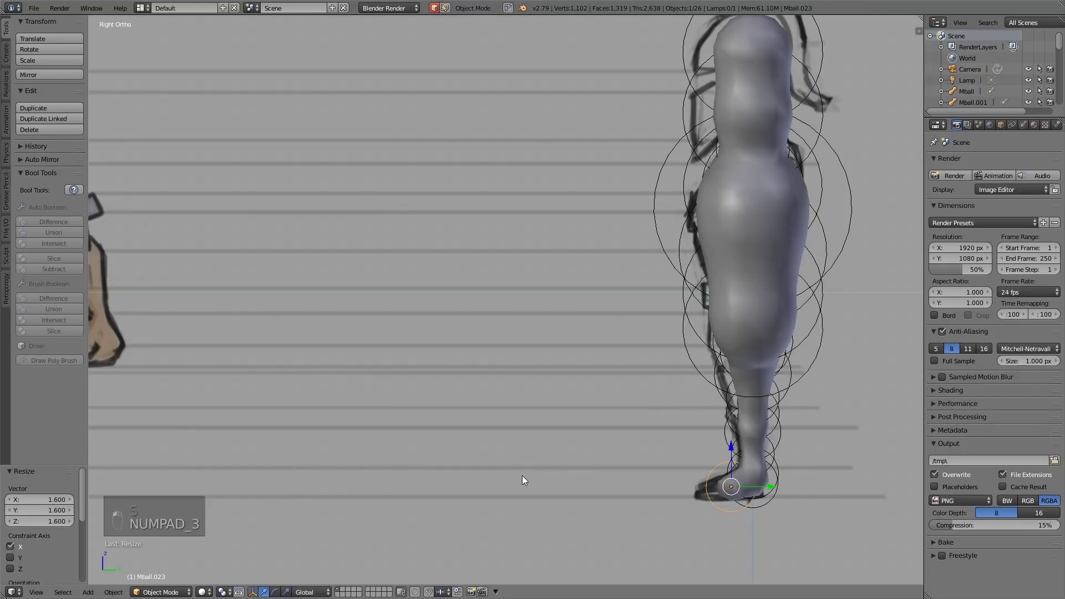
pyautogui.hotkey('shift', 'd')
pyautogui.click(709, 456)
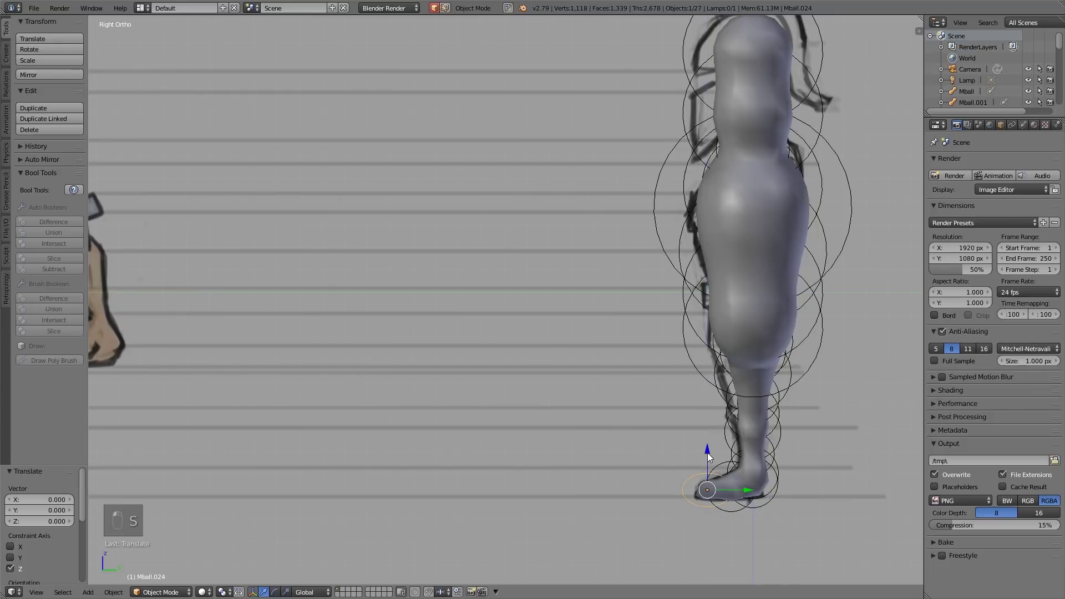
# Step: Move the leg and belly metaballs to the side outline, and shrink the body and arm metaballs
pyautogui.rightClick(750, 384)
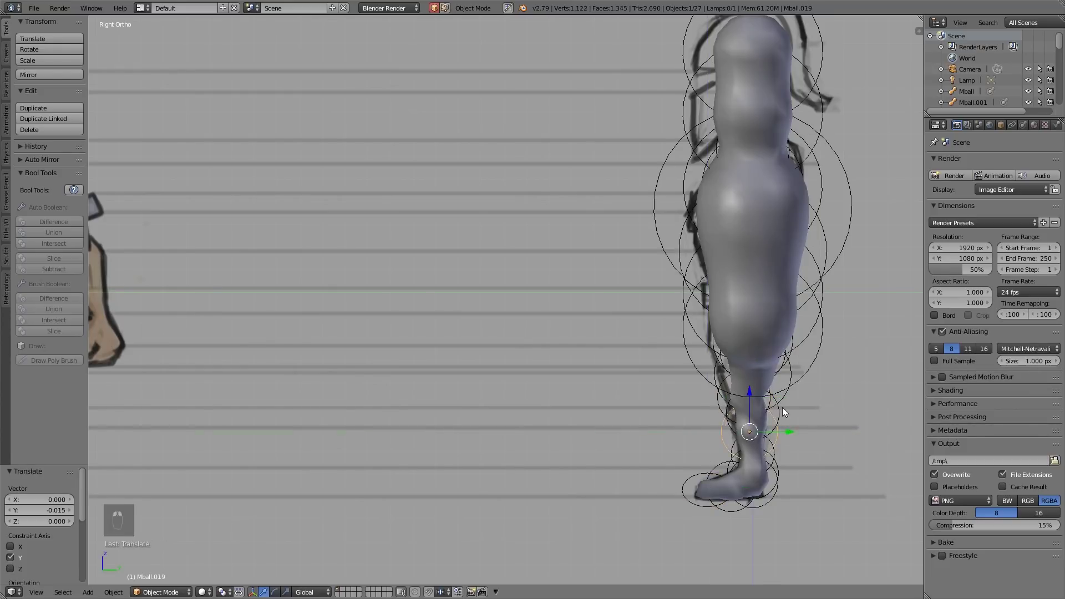
pyautogui.moveTo(783, 414); pyautogui.dragTo(780, 308, button='right')
pyautogui.rightClick(797, 348)
pyautogui.moveTo(809, 369); pyautogui.dragTo(823, 317, button='right')
pyautogui.press('s')
pyautogui.click(804, 310)
pyautogui.rightClick(791, 276)
pyautogui.press('s')
pyautogui.click(771, 298)
pyautogui.moveTo(771, 297); pyautogui.dragTo(808, 338, button='middle')
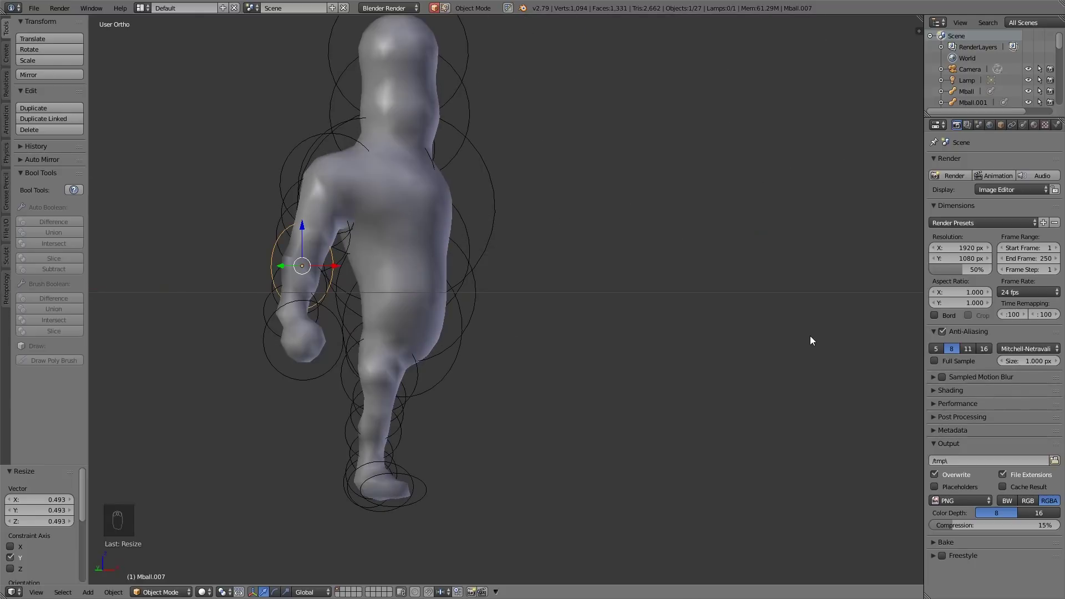
pyautogui.moveTo(811, 336); pyautogui.dragTo(621, 360, button='middle')
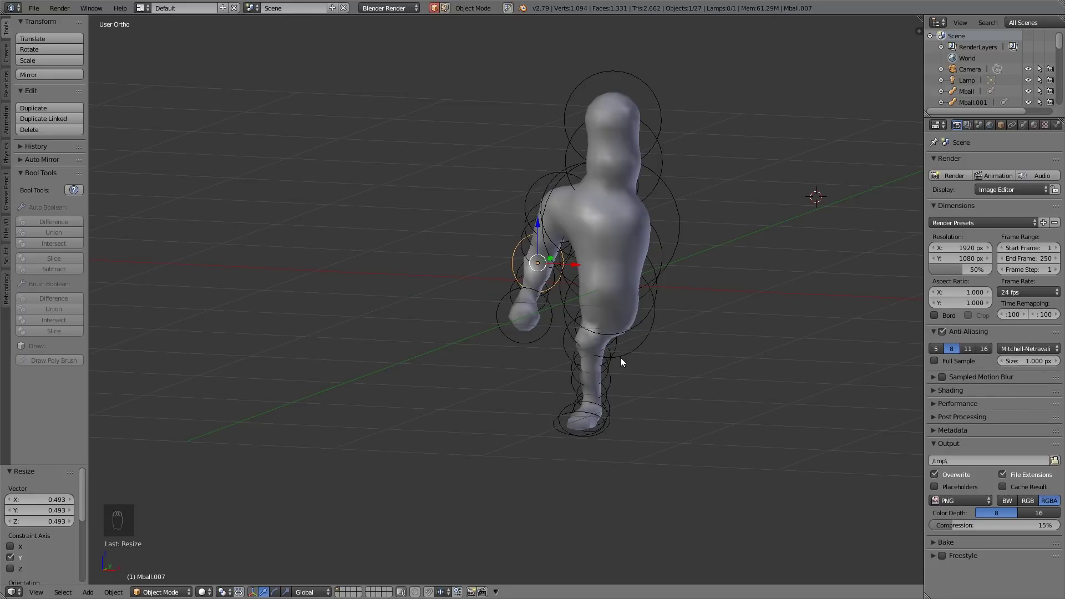
# Step: Reposition the arm metaball in the side view, then select the upper-arm metaball from the front
pyautogui.press('KP_3')
pyautogui.press('g')
pyautogui.press('z')
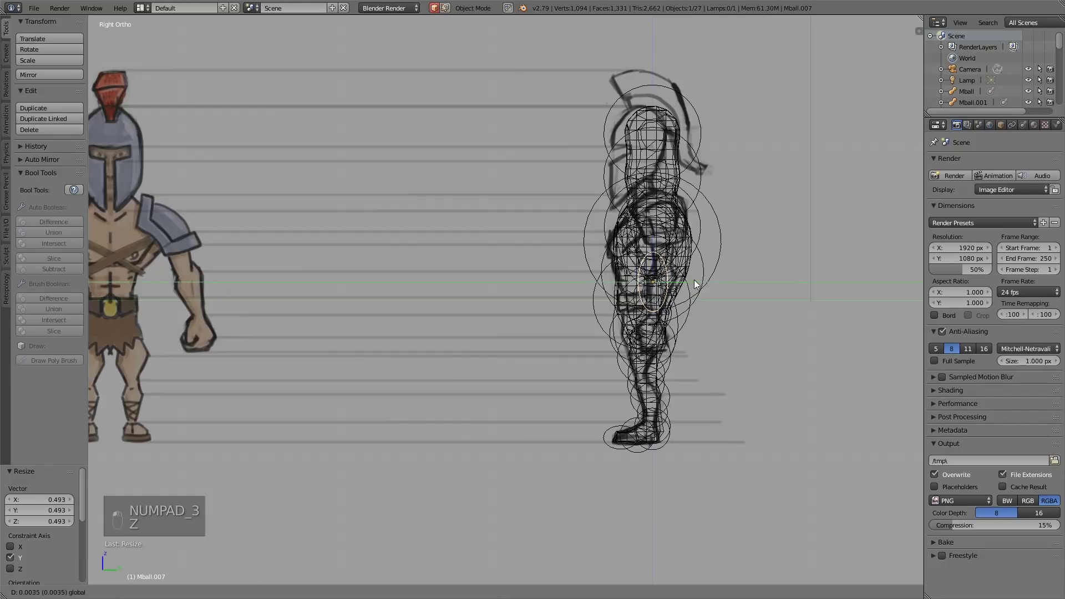
pyautogui.click(704, 279)
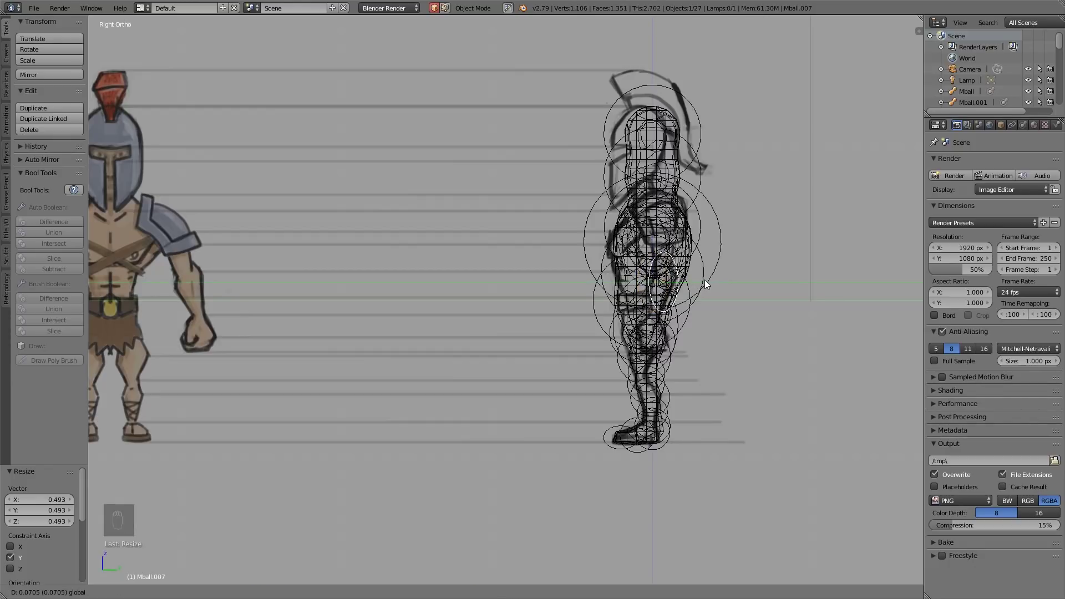
pyautogui.press('KP_1')
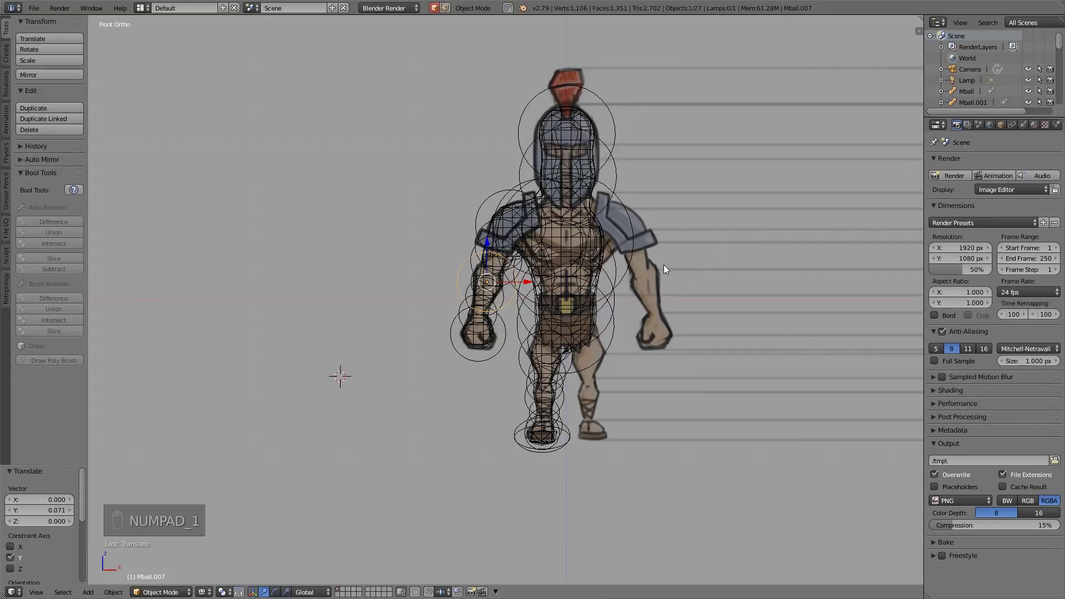
pyautogui.keyDown('shift'); pyautogui.rightClick(471, 252); pyautogui.keyUp('shift')
# Step: Nudge the neck and chest (Mball.003) metaballs along Y, then view the figure solid-shaded from the front
pyautogui.press('KP_3')
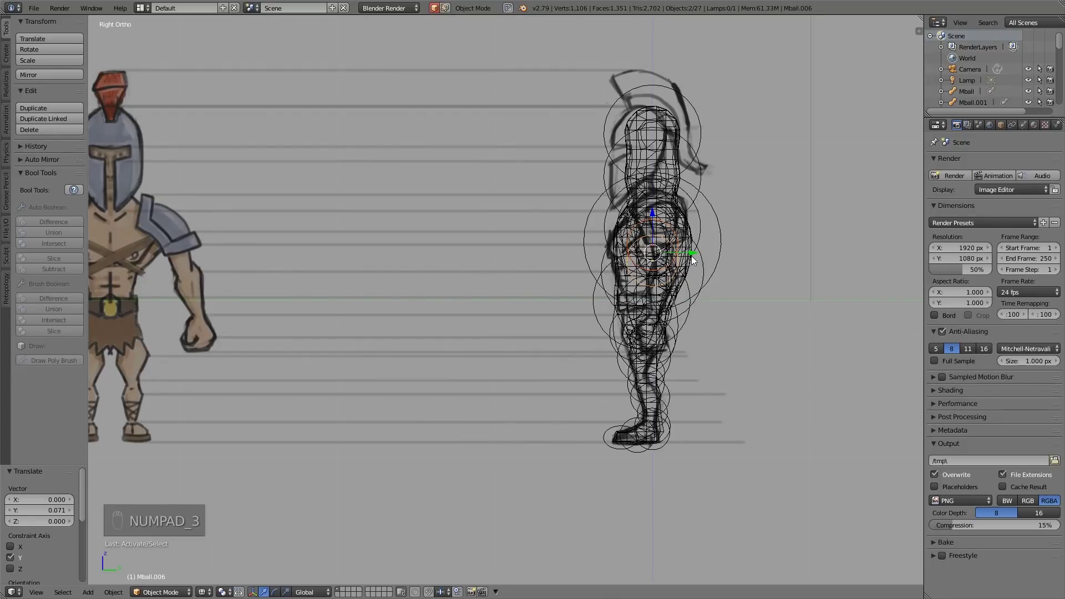
pyautogui.rightClick(677, 178)
pyautogui.press('g')
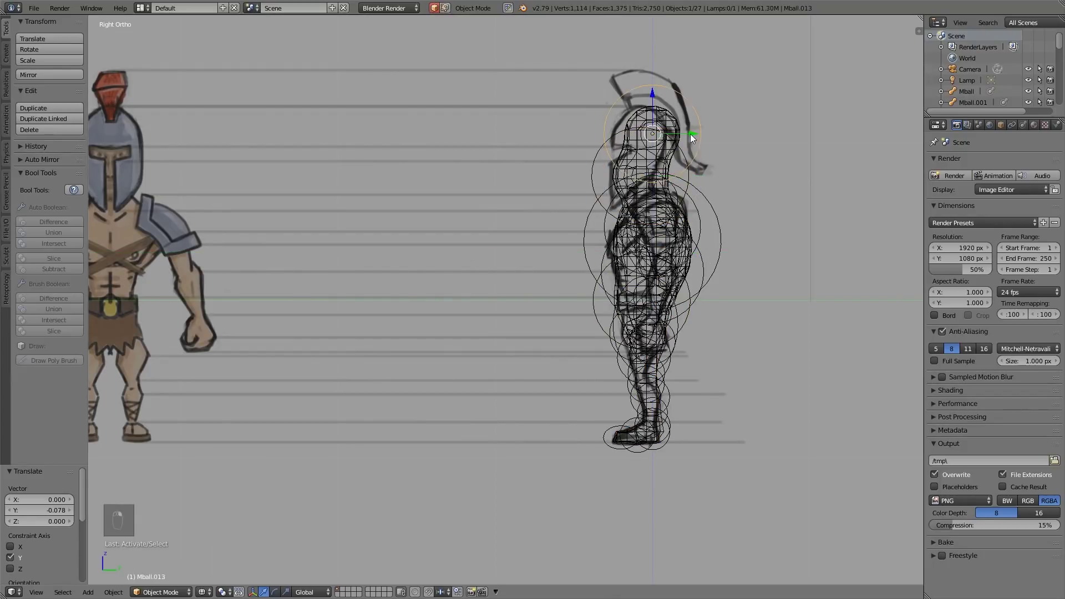
pyautogui.click(688, 174)
pyautogui.rightClick(667, 184)
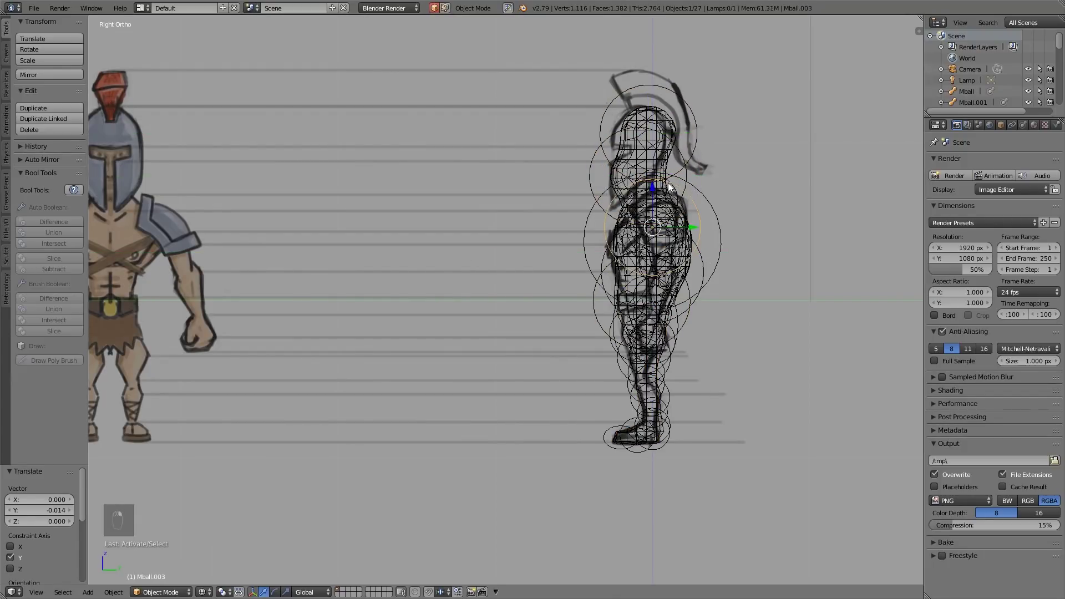
pyautogui.moveTo(693, 227); pyautogui.dragTo(697, 225)
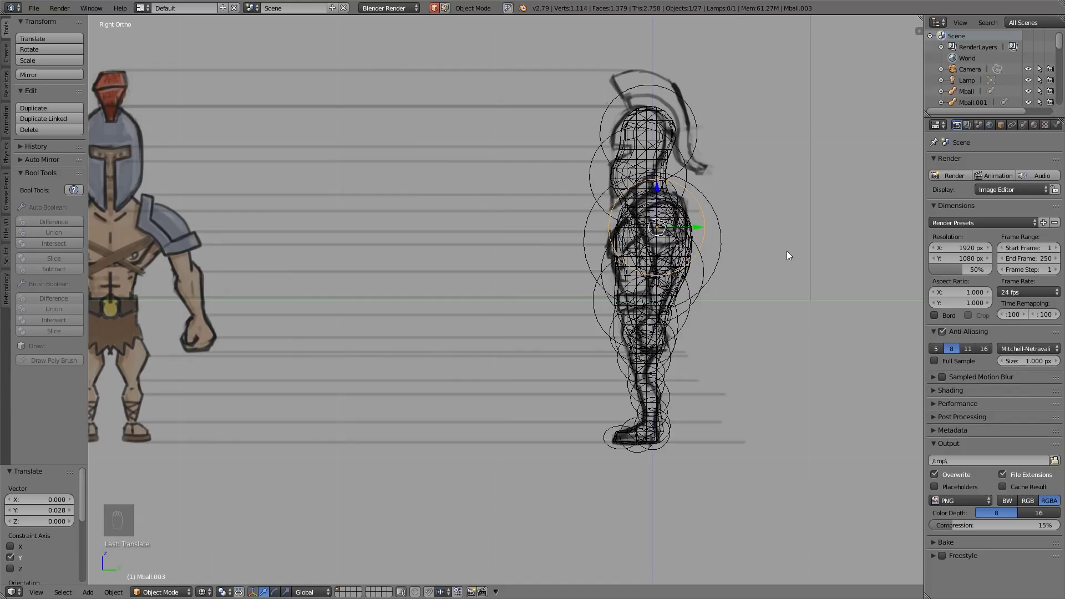
pyautogui.press('KP_1')
pyautogui.press('z')
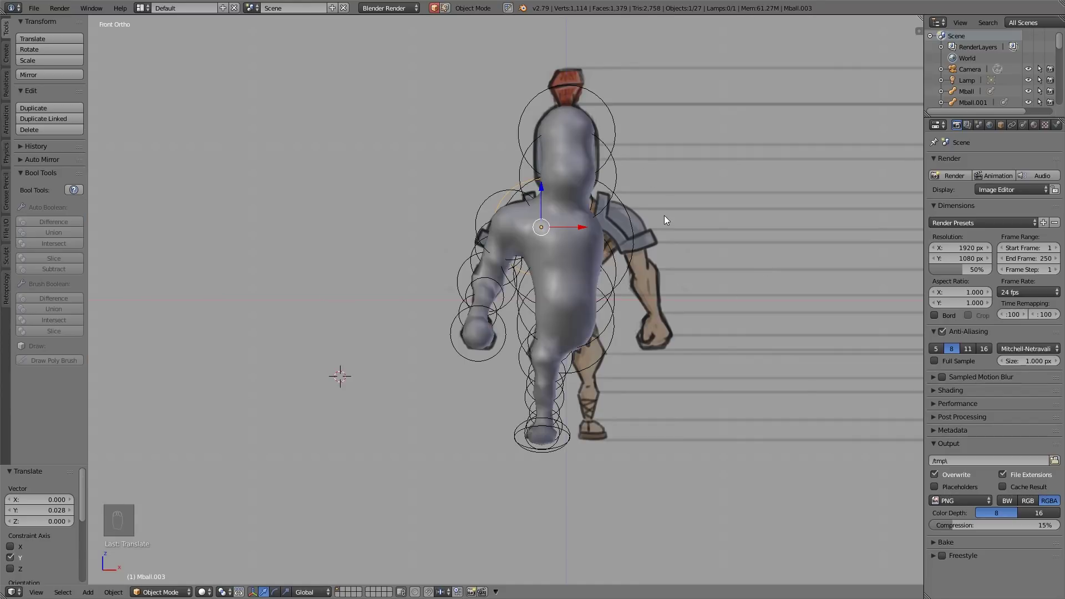
# Step: Box-select every metaball and convert them with Mesh from Curve/Meta/Surf/Text into one mesh, Mball.025
pyautogui.press('a')
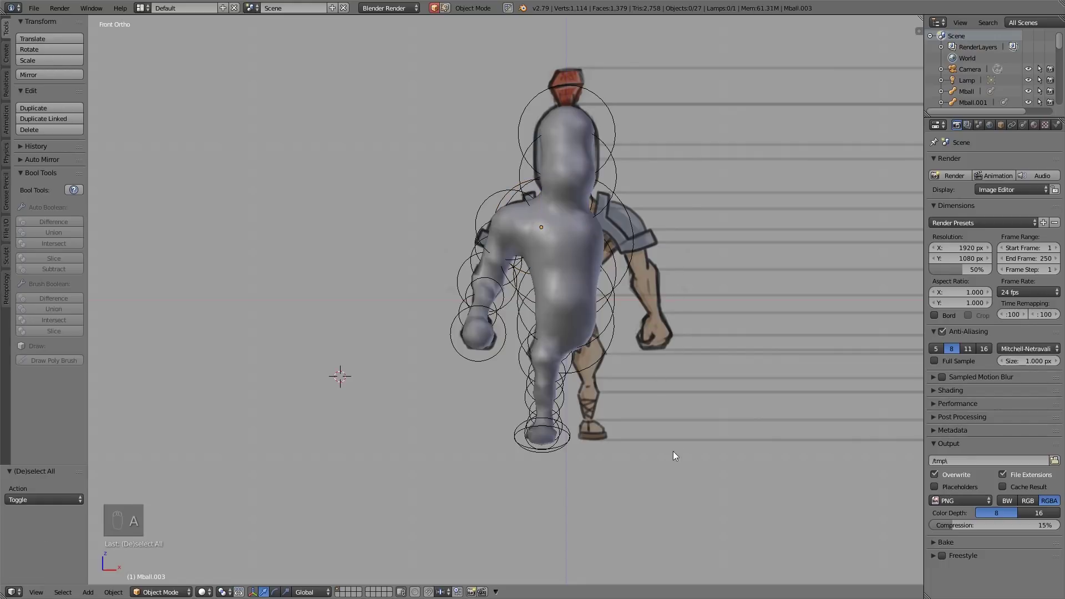
pyautogui.press('b')
pyautogui.moveTo(688, 515); pyautogui.dragTo(405, 79)
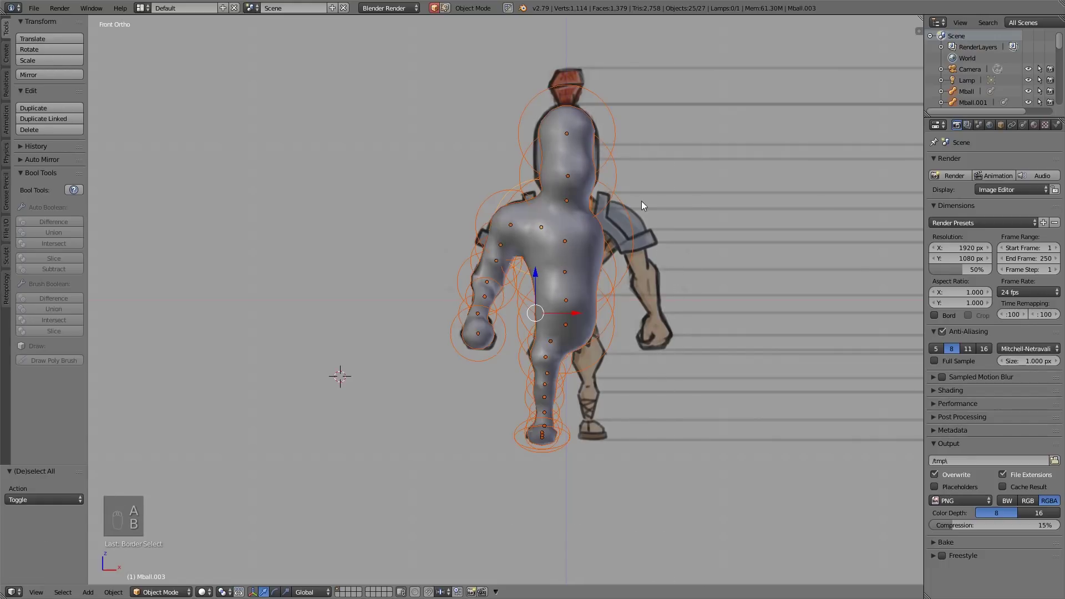
pyautogui.hotkey('alt', 'c')
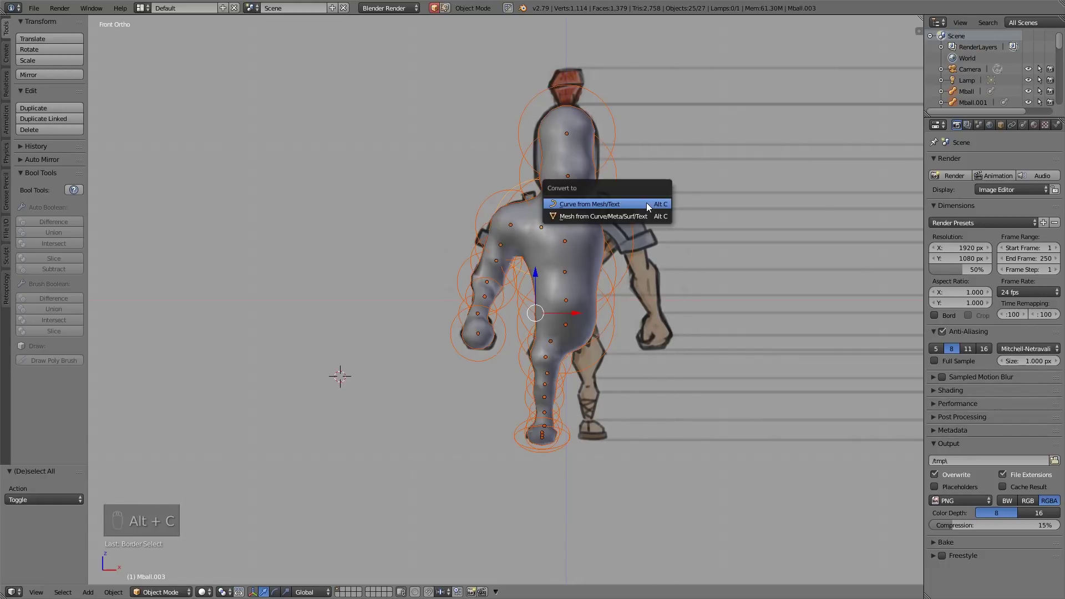
pyautogui.click(642, 218)
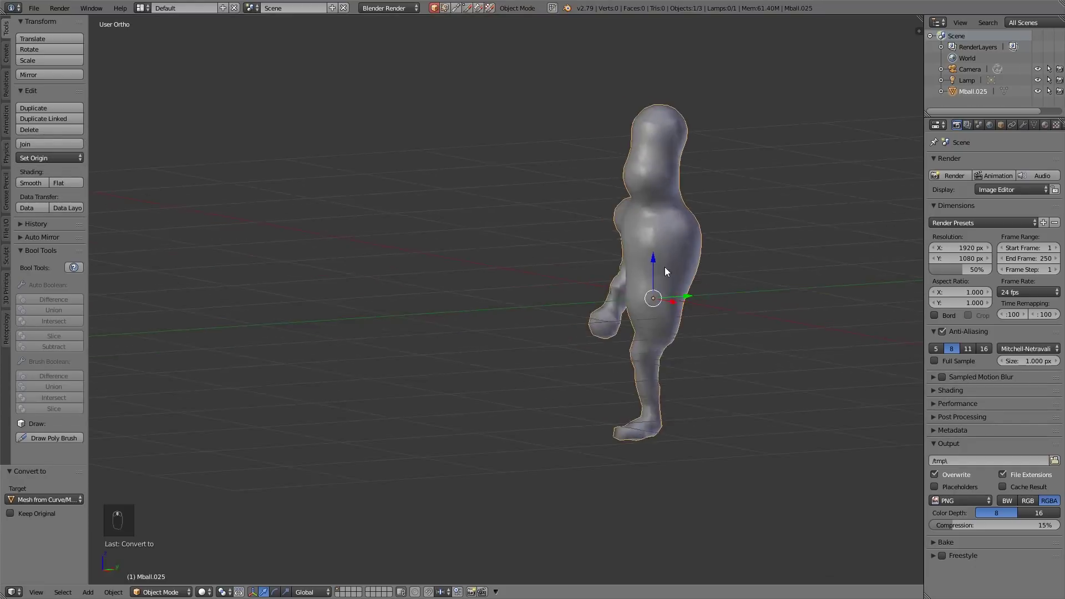
pyautogui.moveTo(665, 267); pyautogui.dragTo(747, 290, button='middle')
pyautogui.press('Tab')
pyautogui.press('Tab')
pyautogui.press('KP_1')
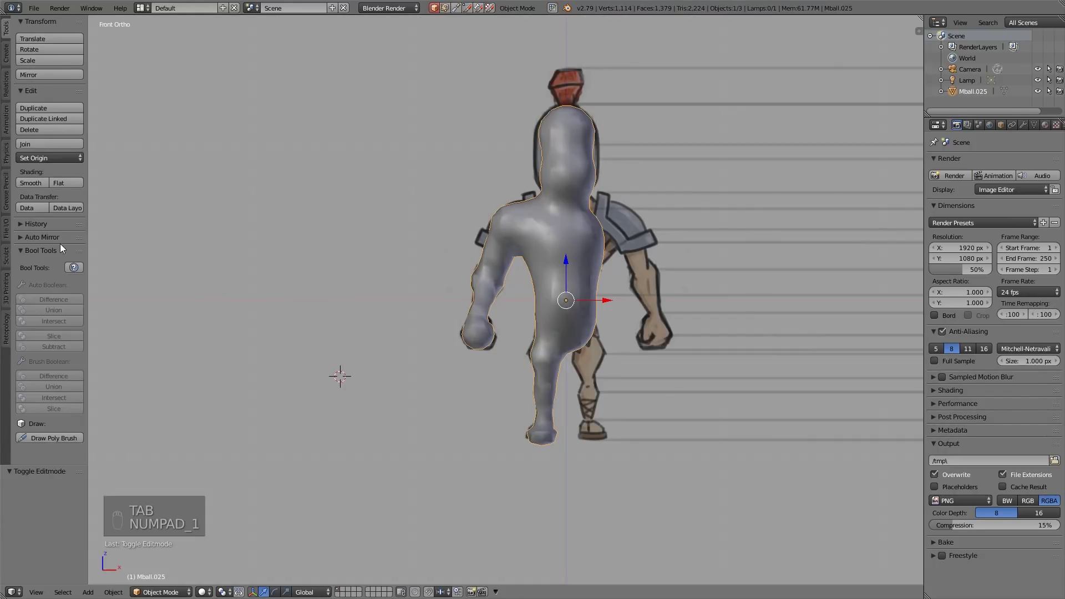
# Step: Swap the Bool Tools panel for Auto Mirror, and confirm the Auto Mirror add-on is enabled in User Preferences
pyautogui.click(25, 251)
pyautogui.click(23, 238)
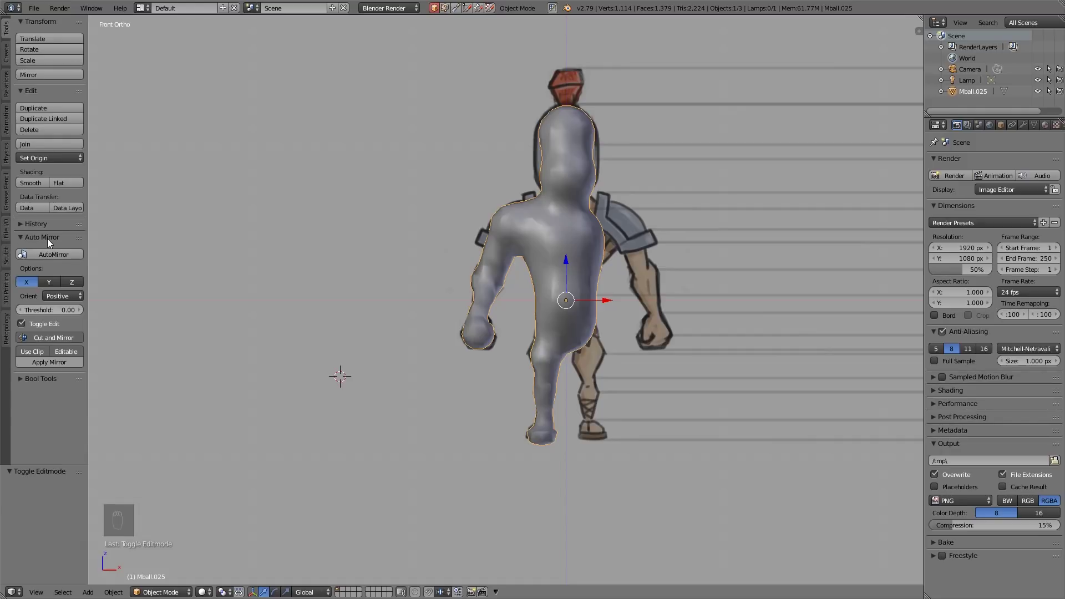
pyautogui.click(34, 7)
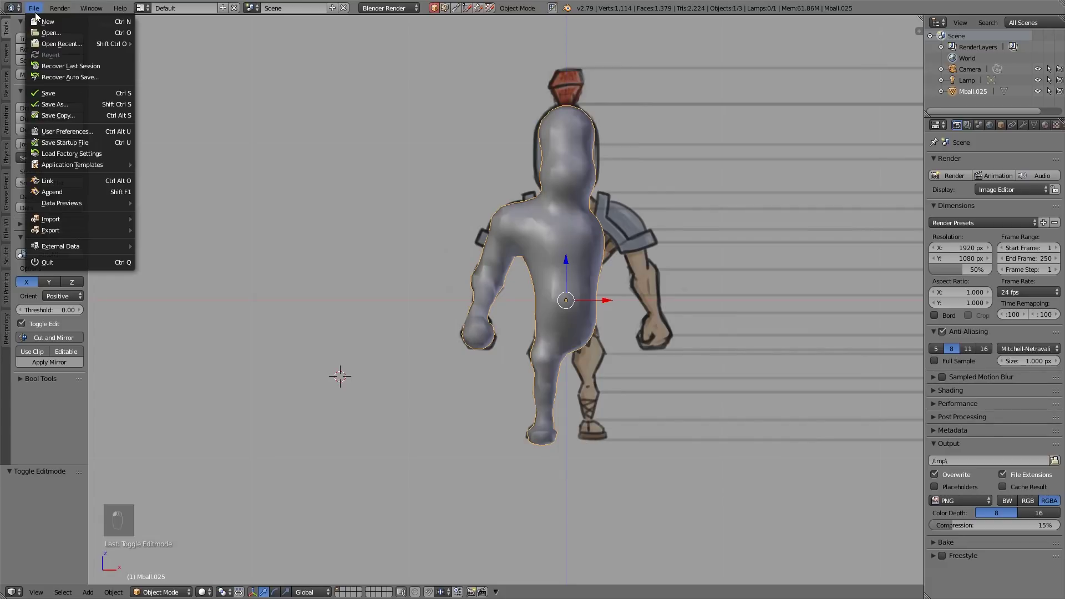
pyautogui.click(67, 131)
pyautogui.click(222, 28)
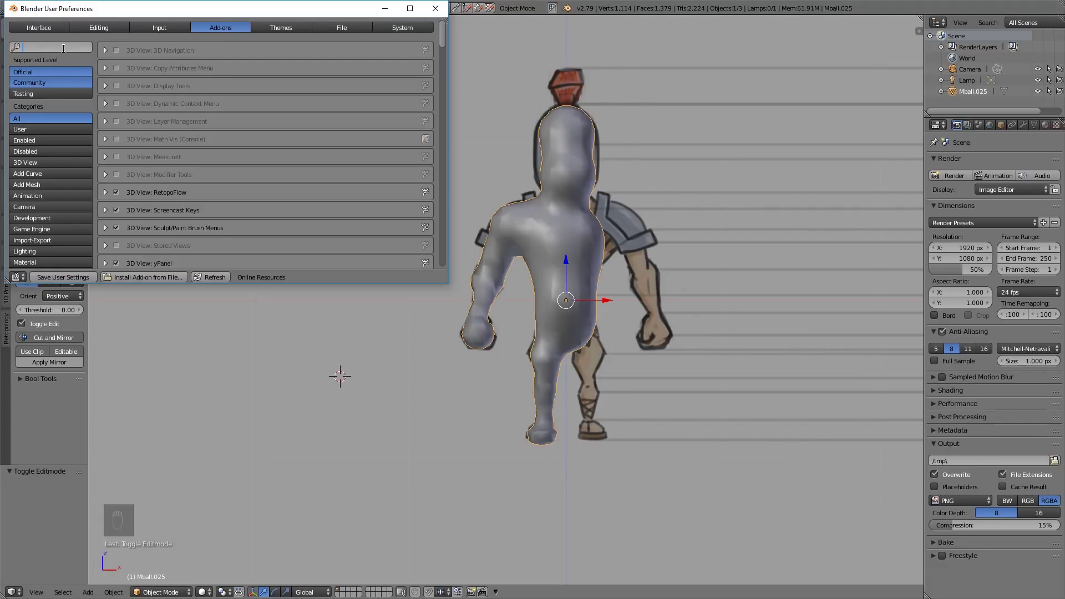
pyautogui.write('mirror')
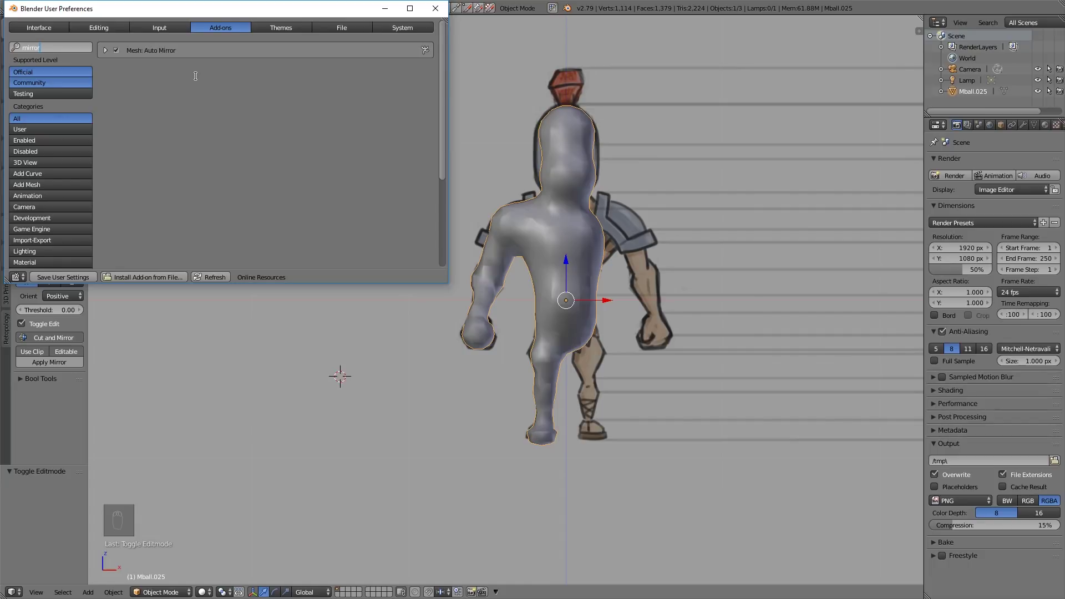
pyautogui.click(435, 9)
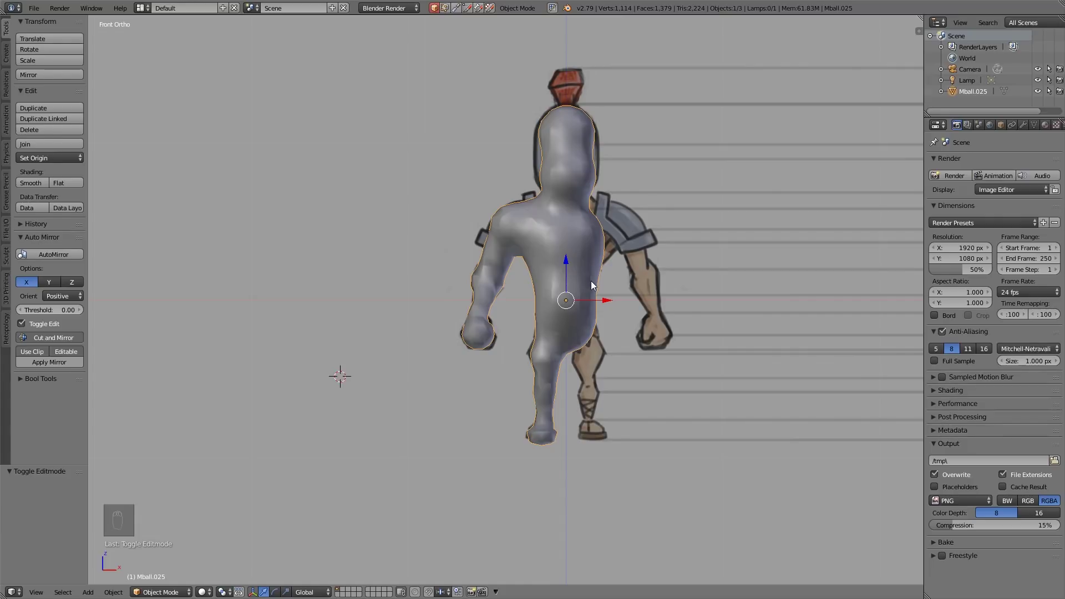
# Step: Try moving the whole mesh along X in edit mode, then undo it and return to object mode
pyautogui.press('Tab')
pyautogui.press('a')
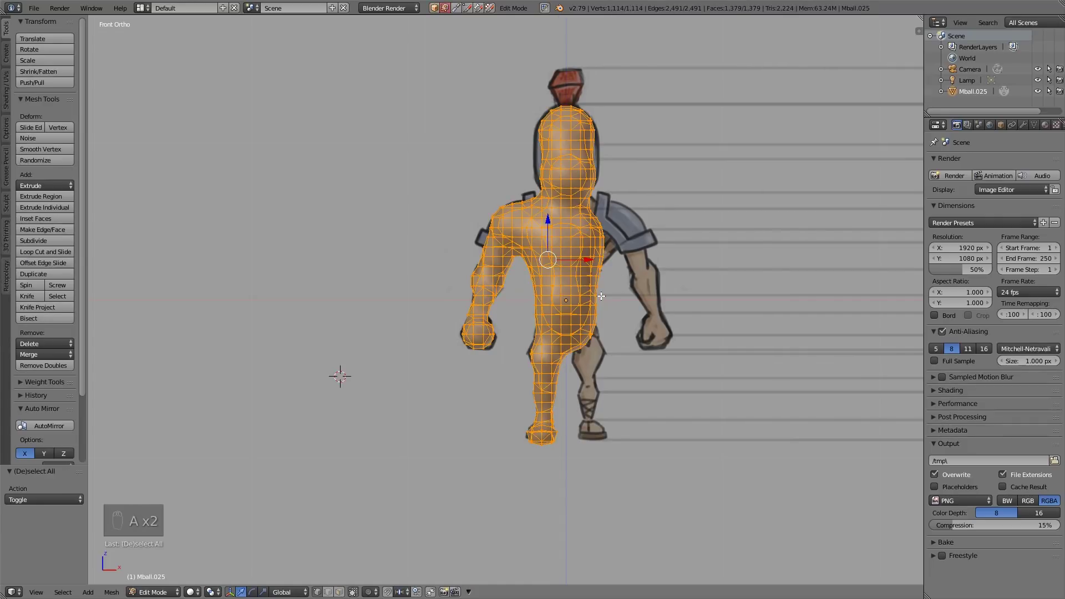
pyautogui.press('g')
pyautogui.press('x')
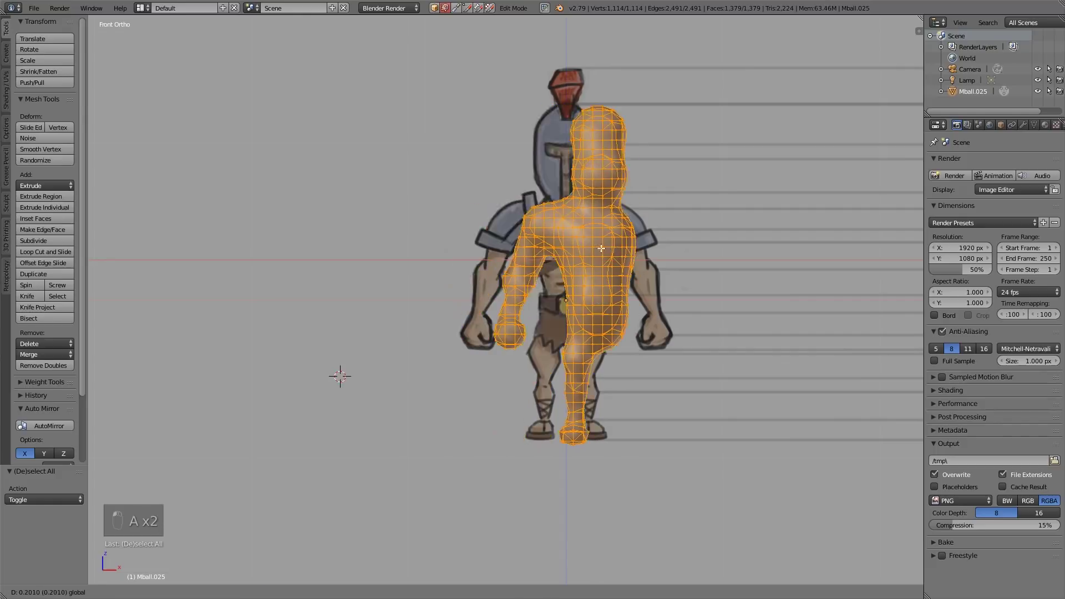
pyautogui.click(591, 259)
pyautogui.hotkey('ctrl', 'z')
pyautogui.press('Tab')
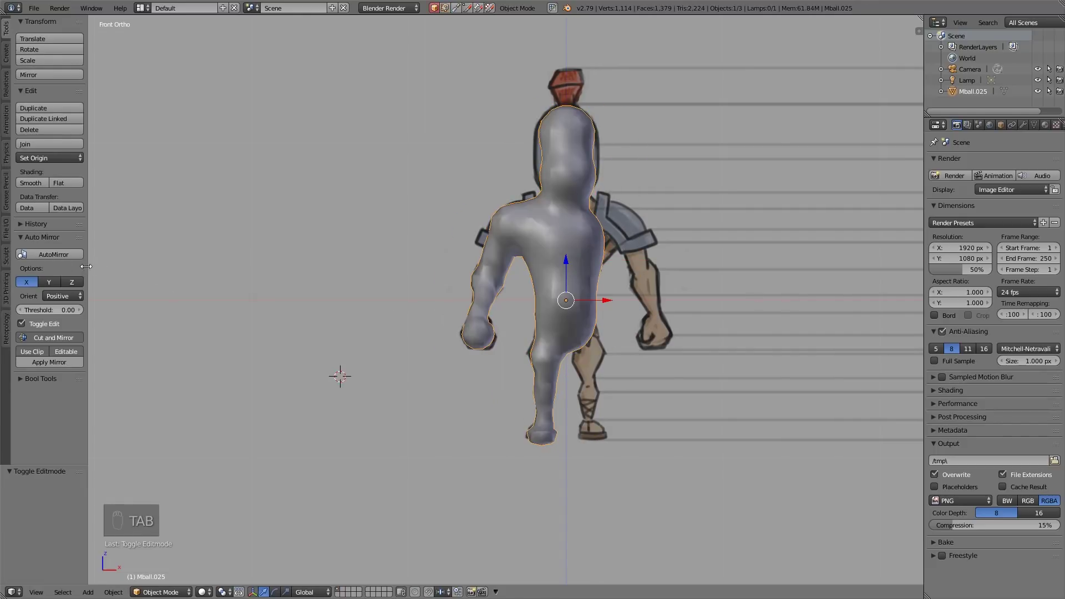
# Step: Select the mesh, set the Auto Mirror orientation to Negative, and mirror it across X
pyautogui.rightClick(496, 305)
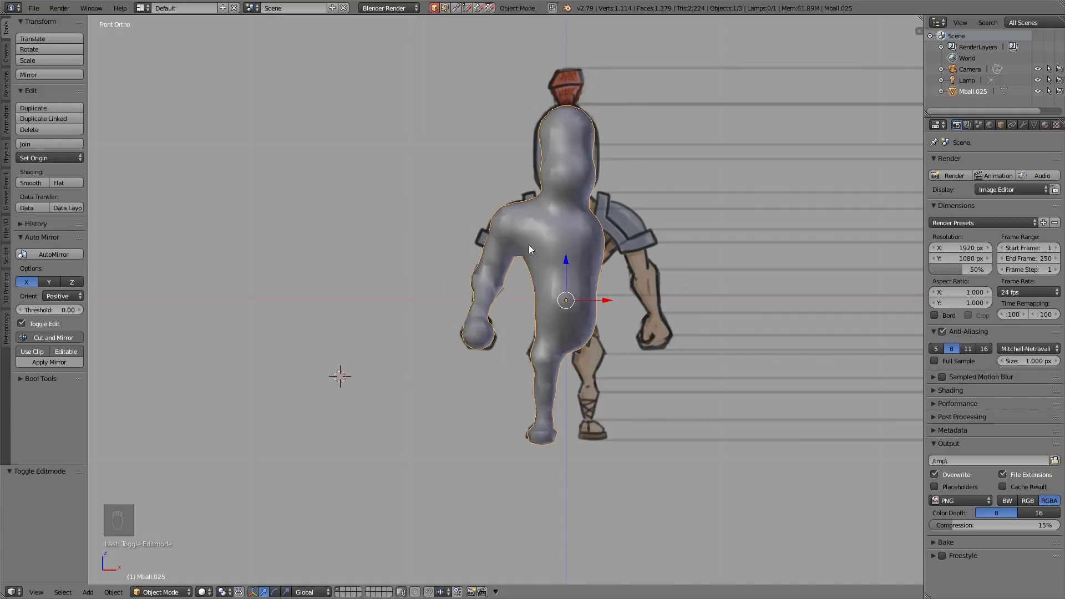
pyautogui.click(56, 296)
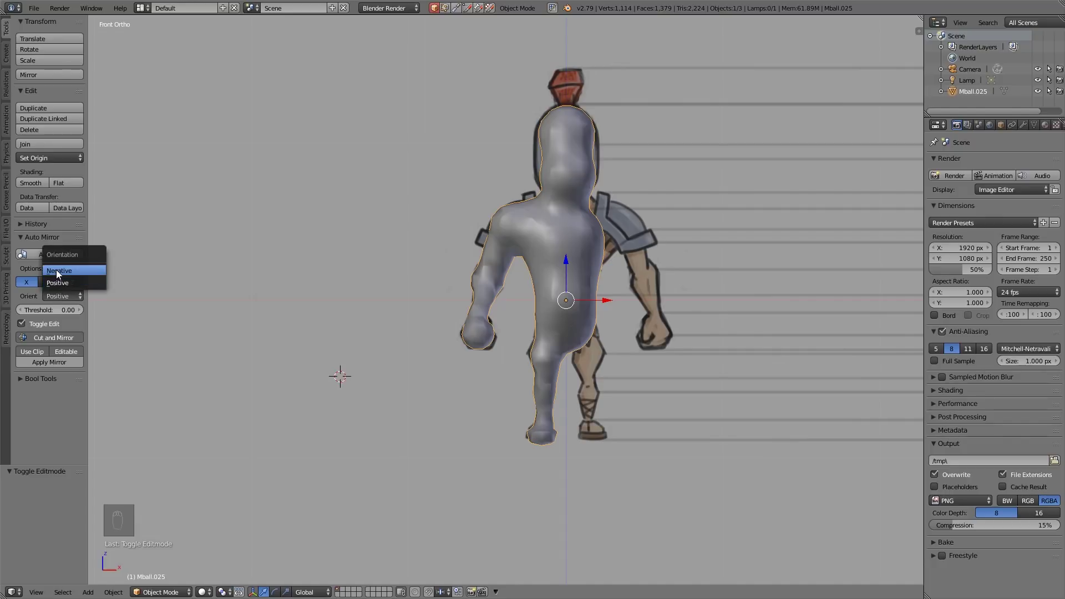
pyautogui.click(55, 270)
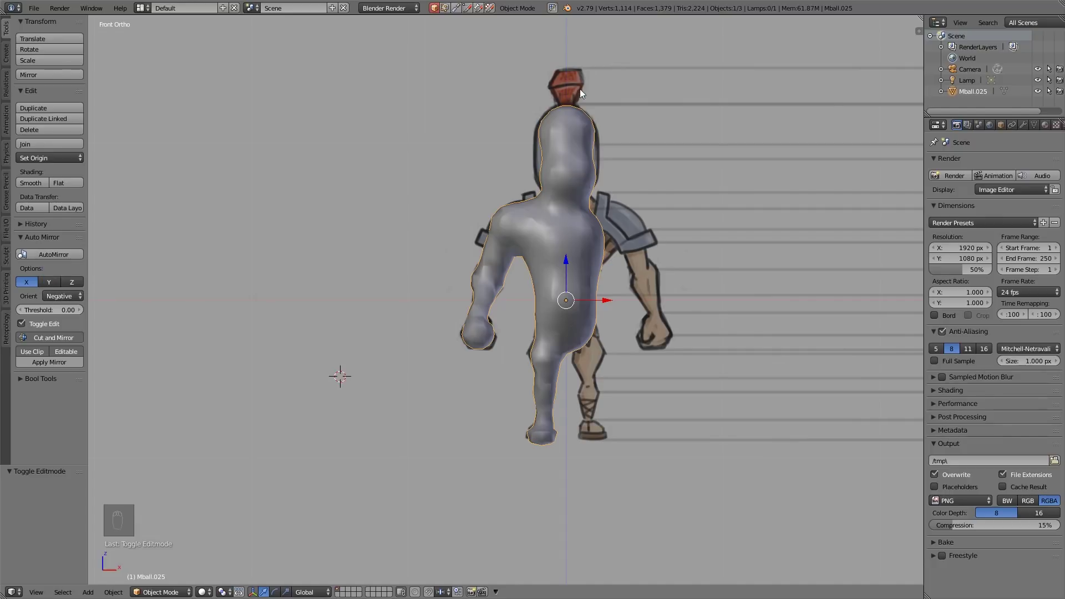
pyautogui.click(55, 254)
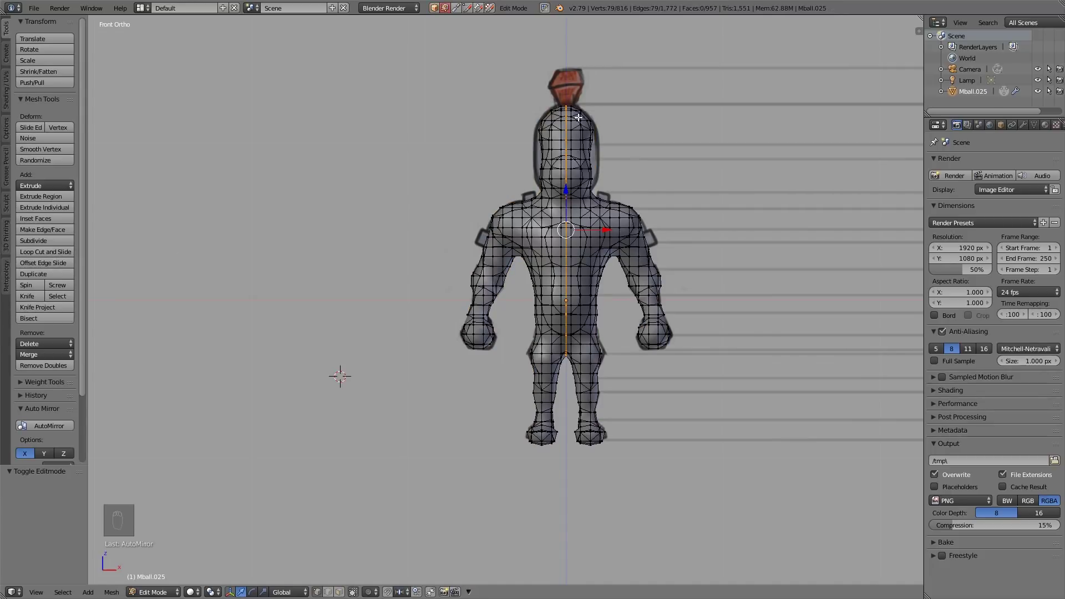
# Step: Show the Mirror modifier (X, Merge, Clipping) and compare the symmetrical mesh with the side and front references
pyautogui.click(1024, 125)
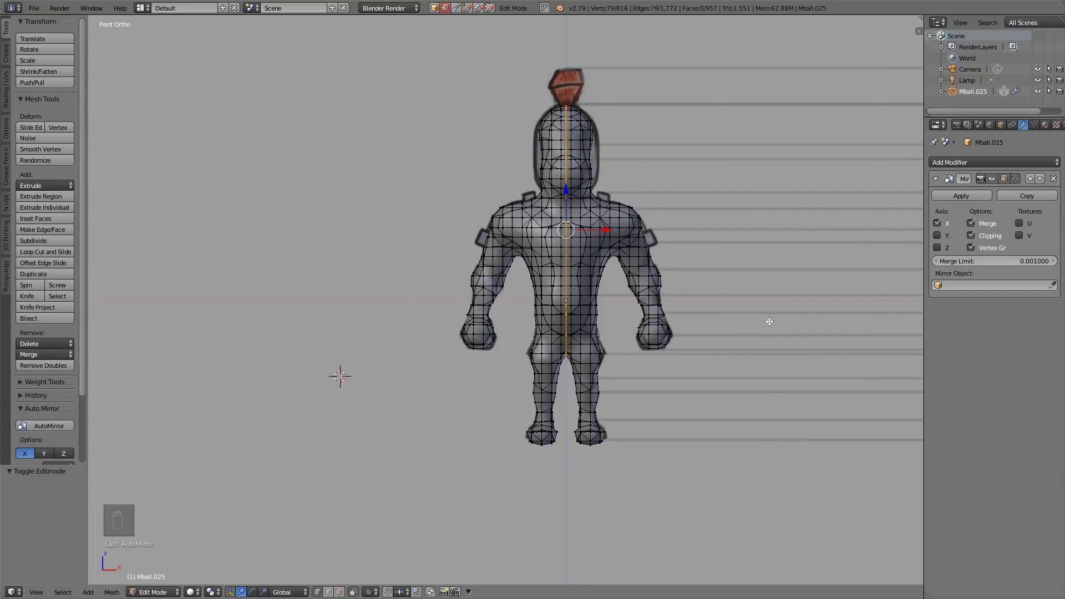
pyautogui.moveTo(770, 322); pyautogui.dragTo(448, 316, button='middle')
pyautogui.keyDown('shift'); pyautogui.moveTo(626, 316); pyautogui.dragTo(583, 338, button='middle'); pyautogui.keyUp('shift')
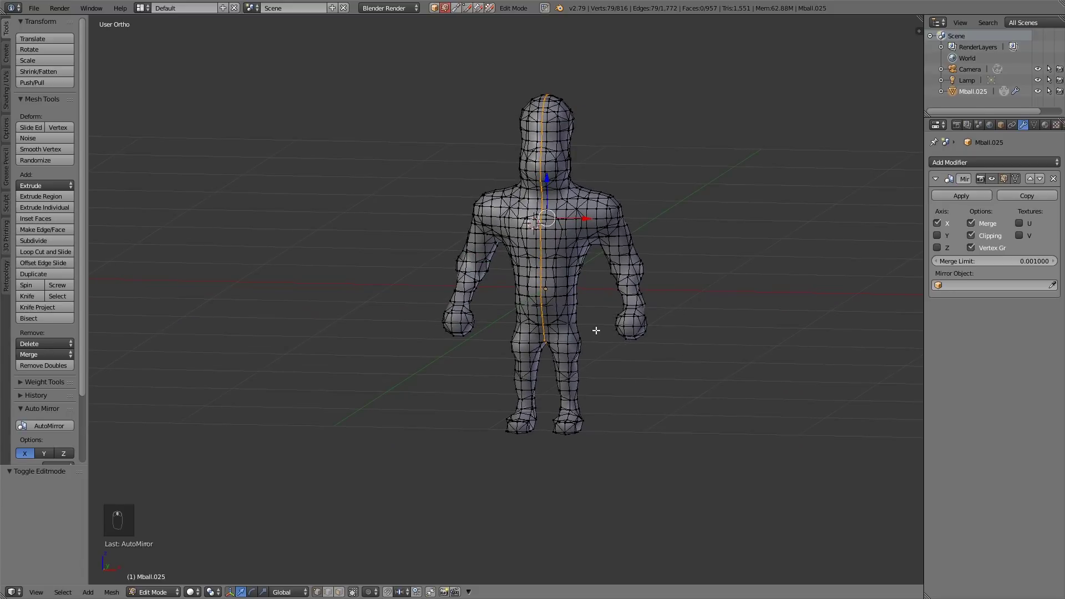
pyautogui.press('KP_3')
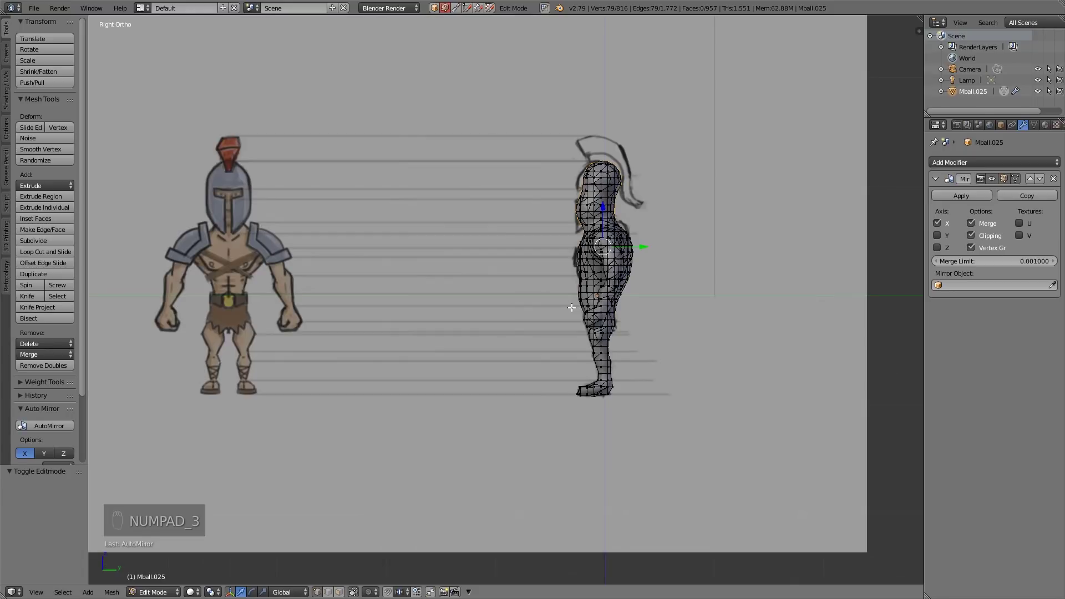
pyautogui.press('KP_1')
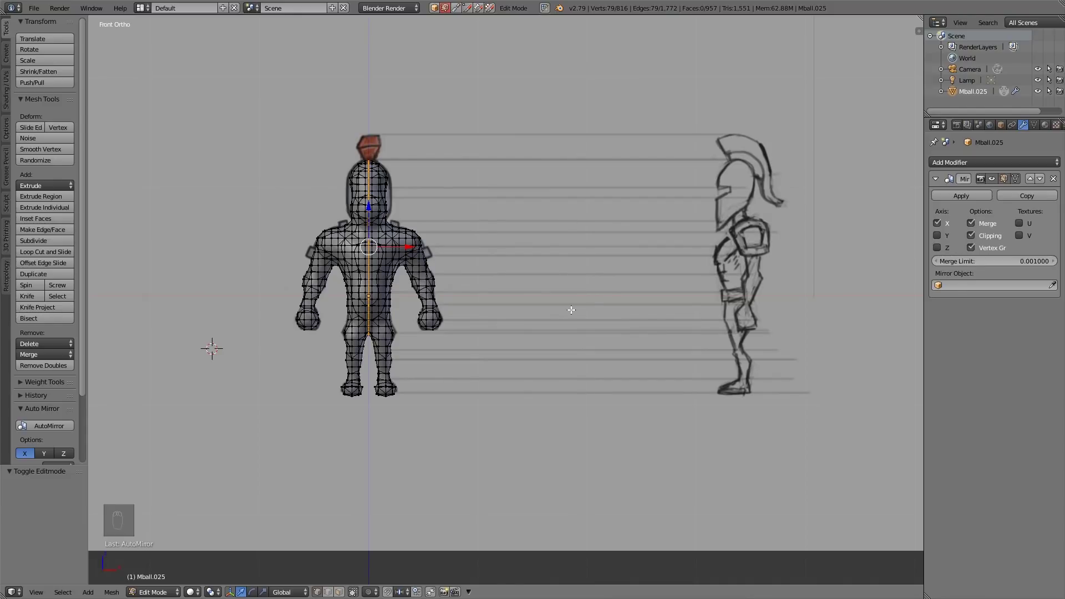